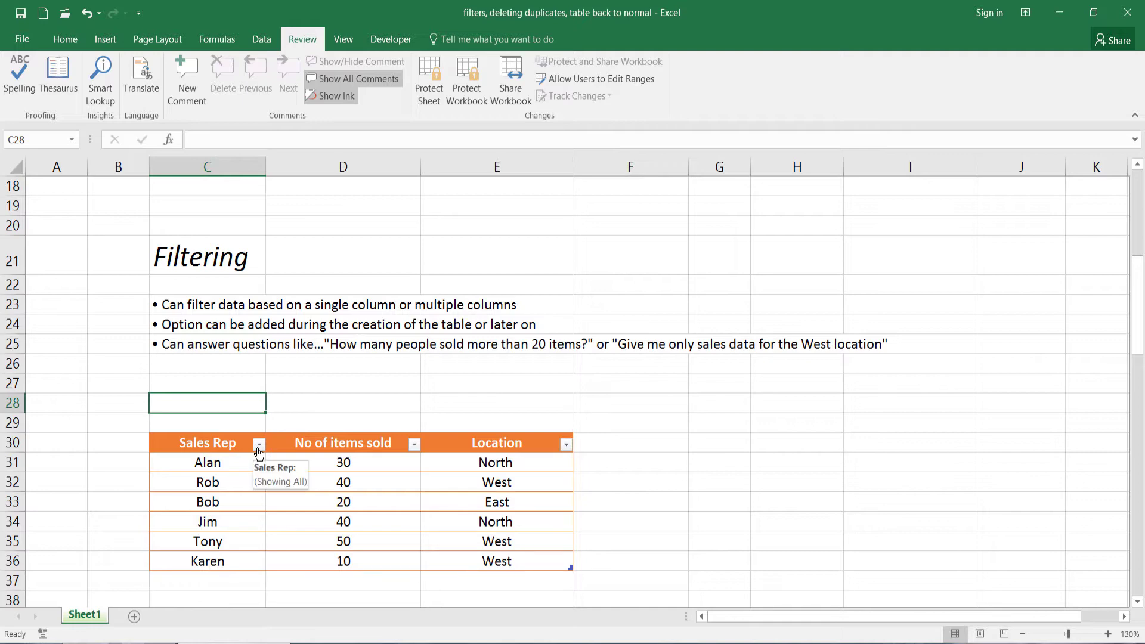
# Open the custom sort settings from the Sales Rep column to examine the sort options, and cancel without sorting
pyautogui.click(258, 445)
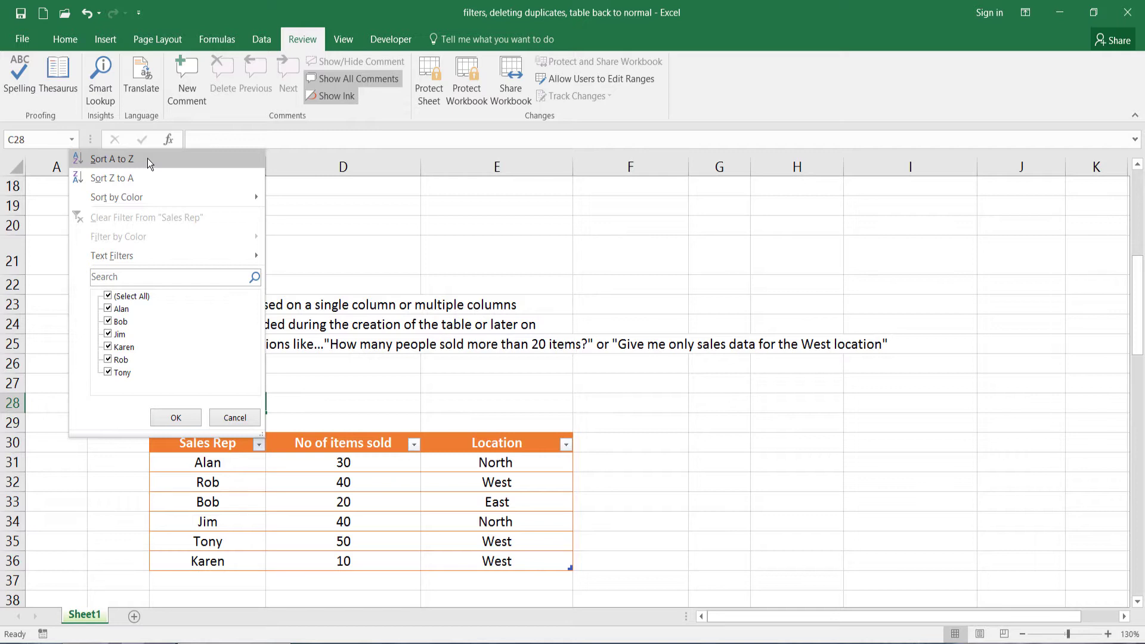
pyautogui.moveTo(148, 199)
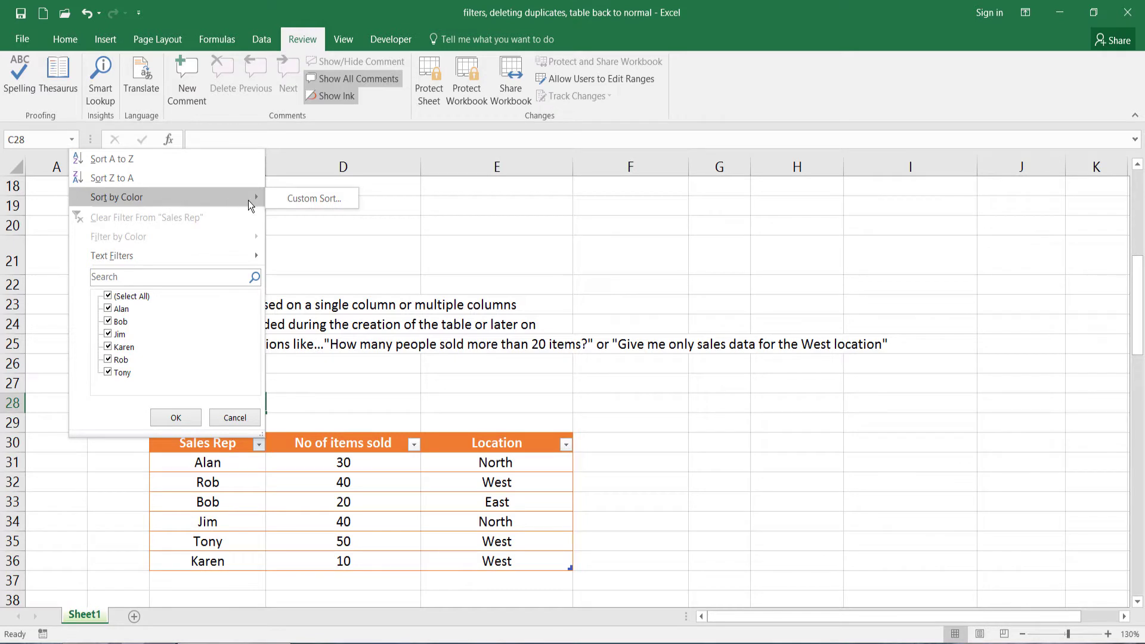
pyautogui.click(292, 203)
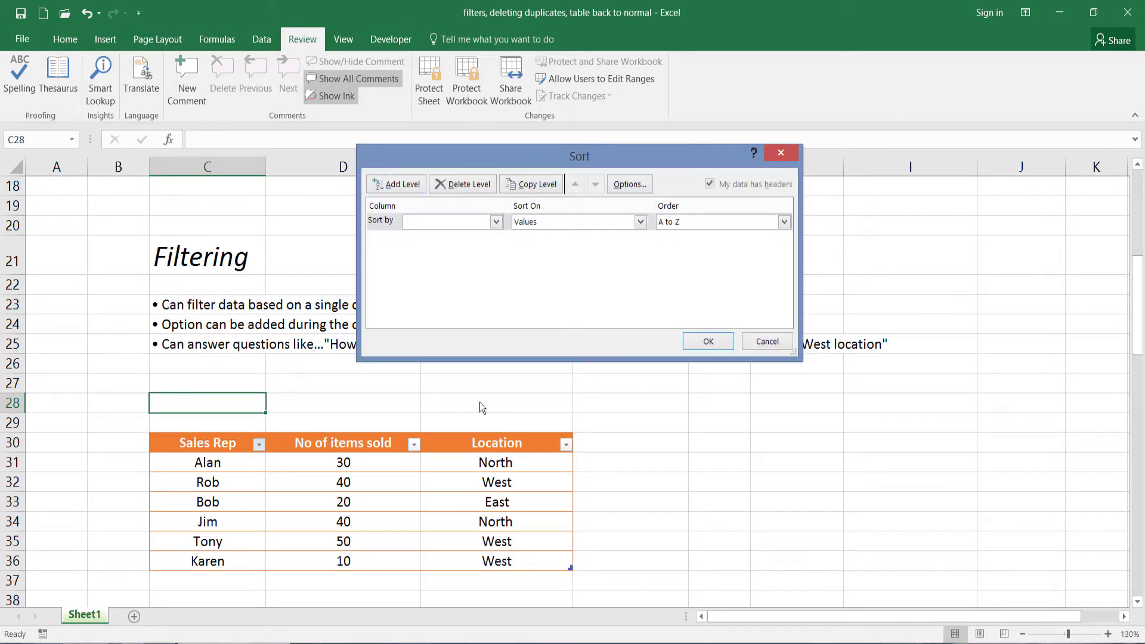
pyautogui.moveTo(409, 163); pyautogui.dragTo(368, 234)
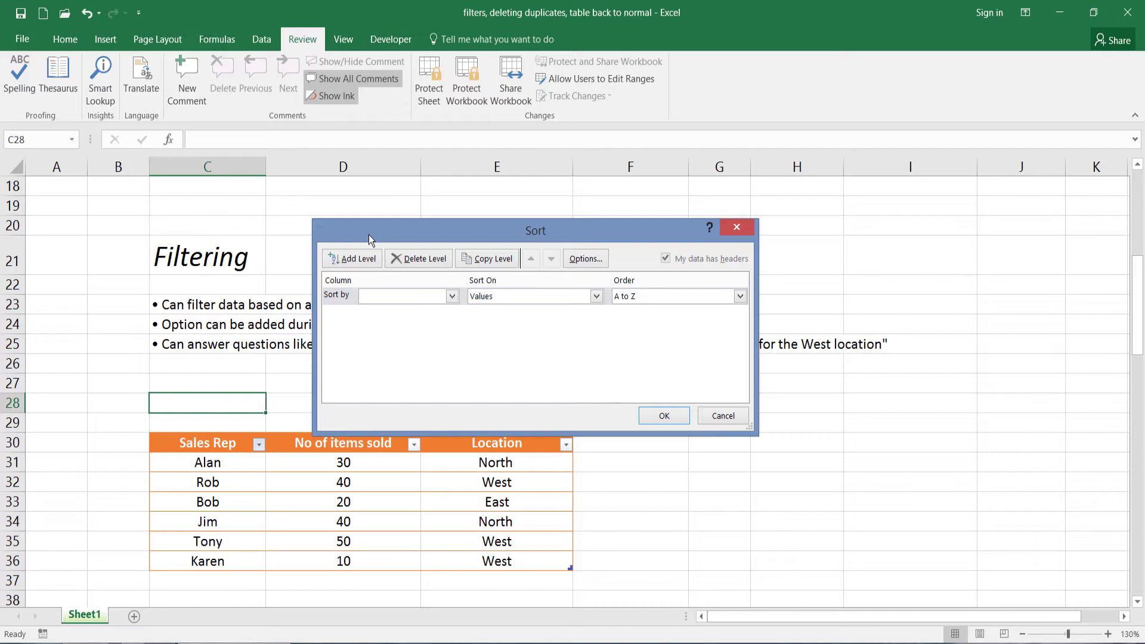
pyautogui.click(706, 420)
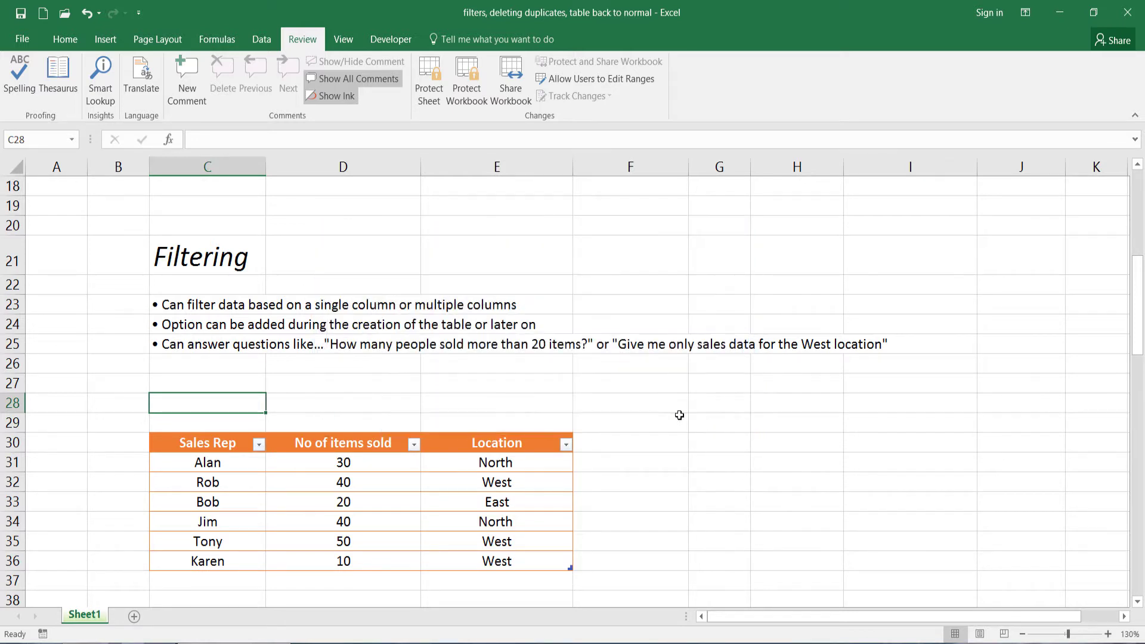
# Filter the Sales Rep column with an Equals text filter for the rep in row 32, and clear that filter
pyautogui.click(259, 444)
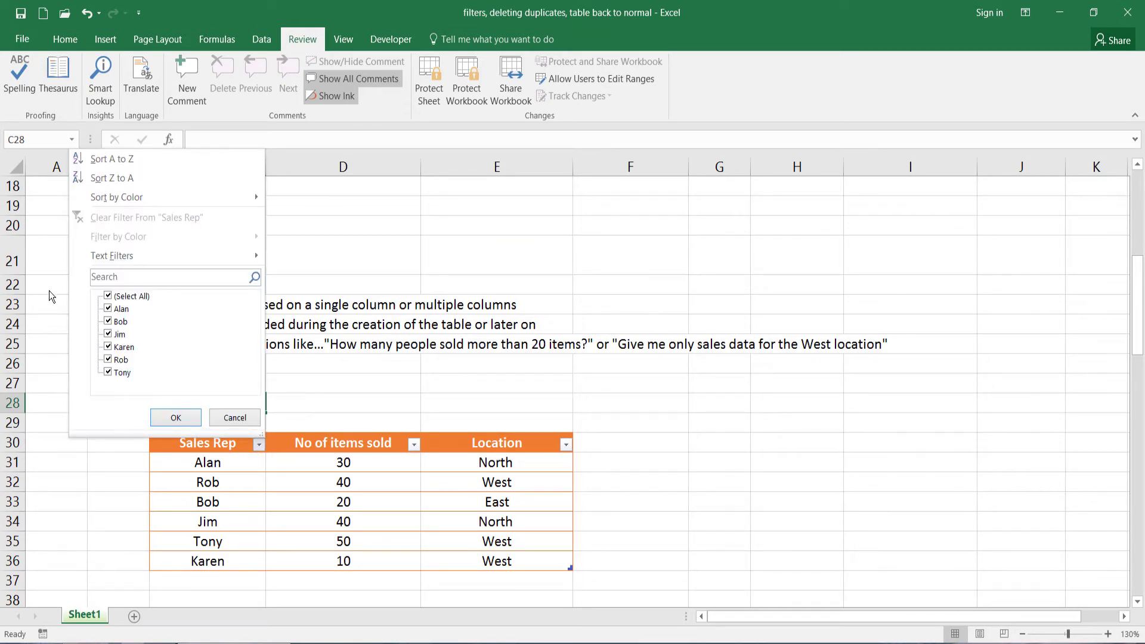
pyautogui.moveTo(71, 259)
pyautogui.click(285, 256)
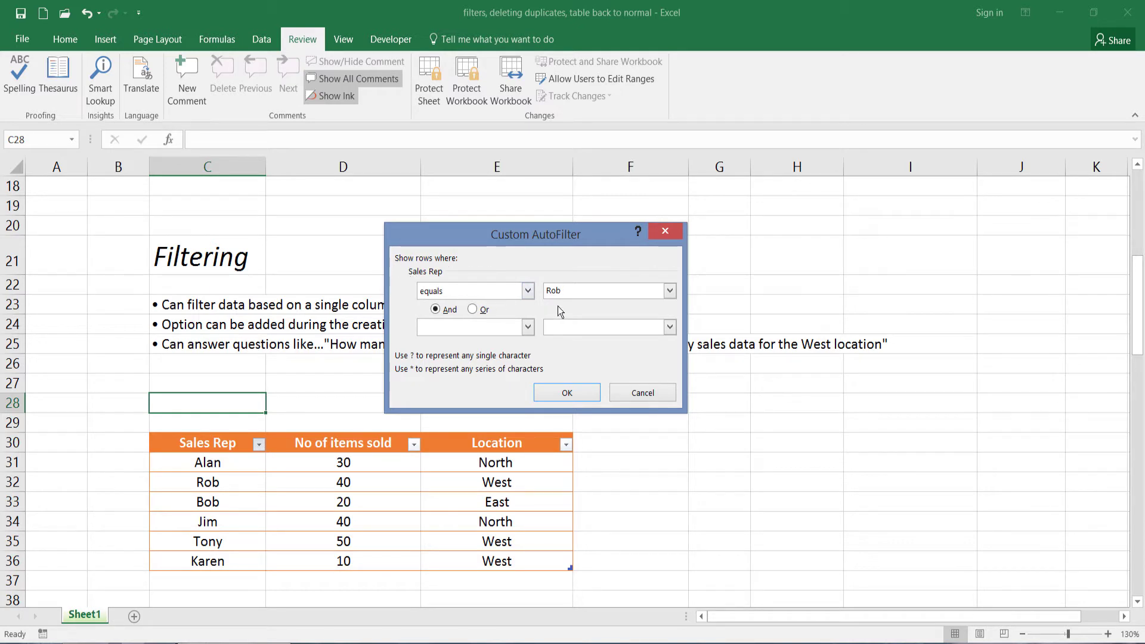
pyautogui.click(578, 395)
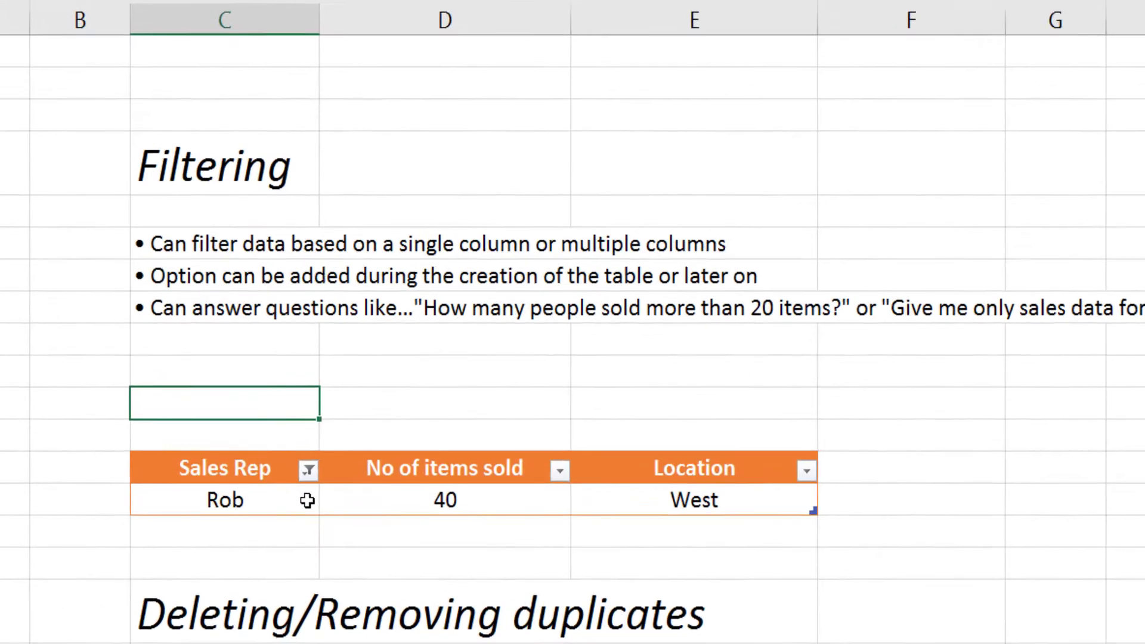
pyautogui.moveTo(360, 526)
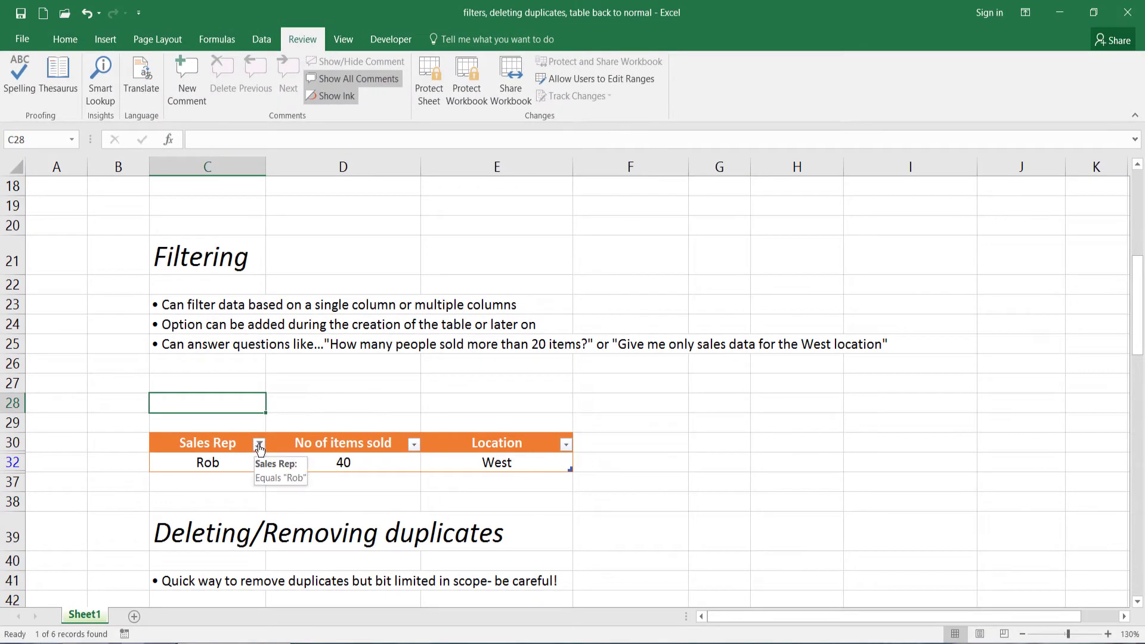
pyautogui.click(259, 443)
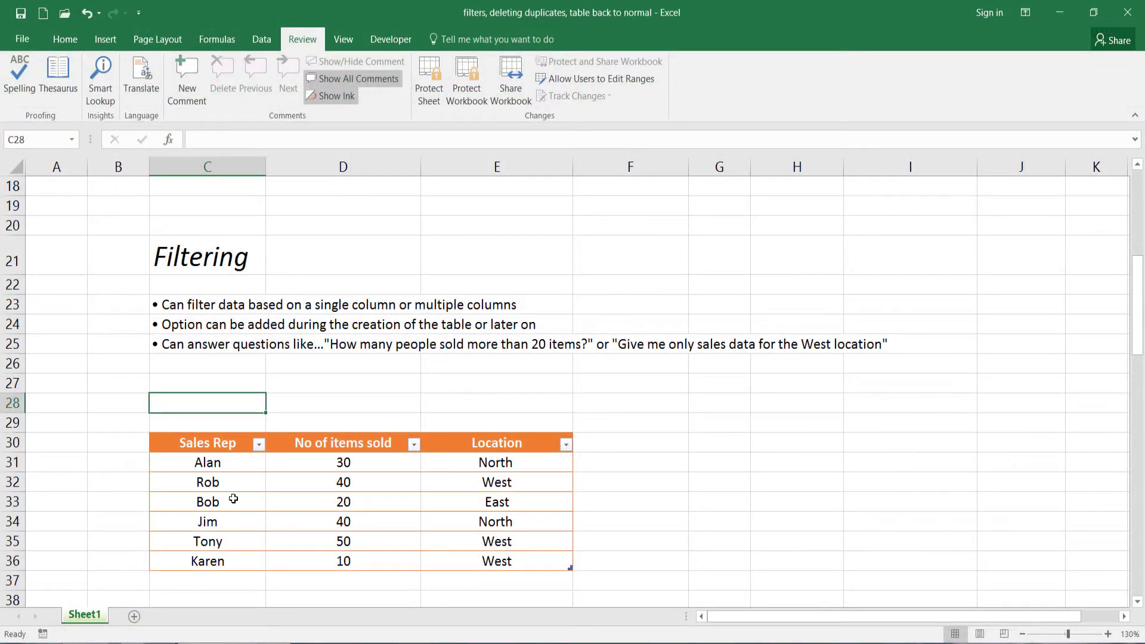
# Filter the Sales Rep column to show only the reps in rows 31 and 34 by excluding the other four names
pyautogui.click(259, 444)
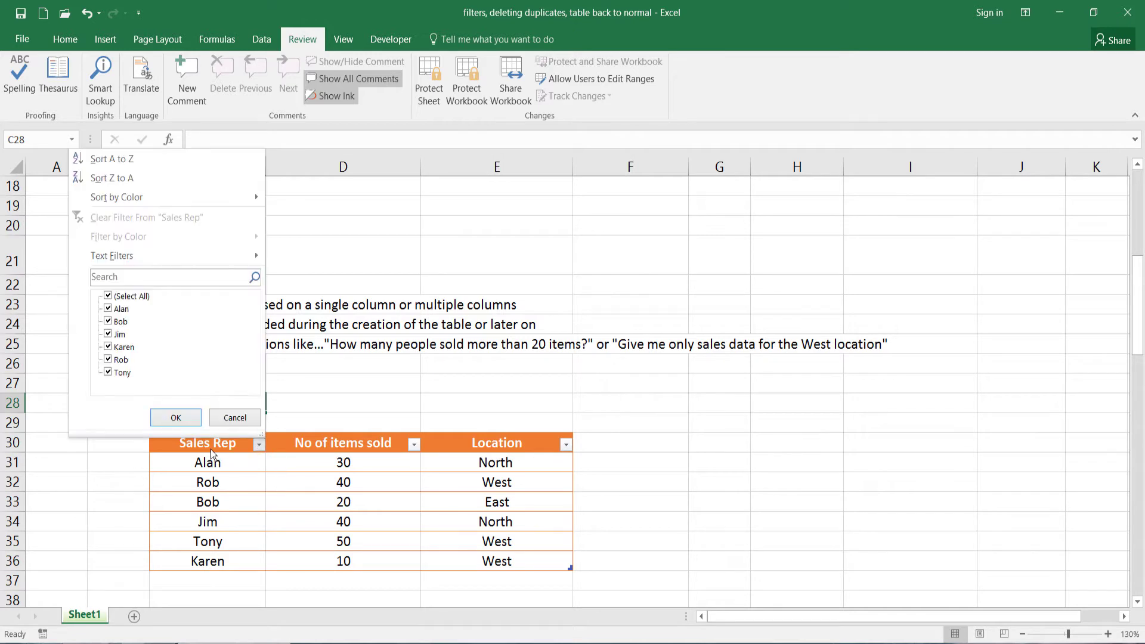
pyautogui.click(107, 321)
pyautogui.click(109, 347)
pyautogui.click(108, 359)
pyautogui.click(107, 372)
pyautogui.click(176, 421)
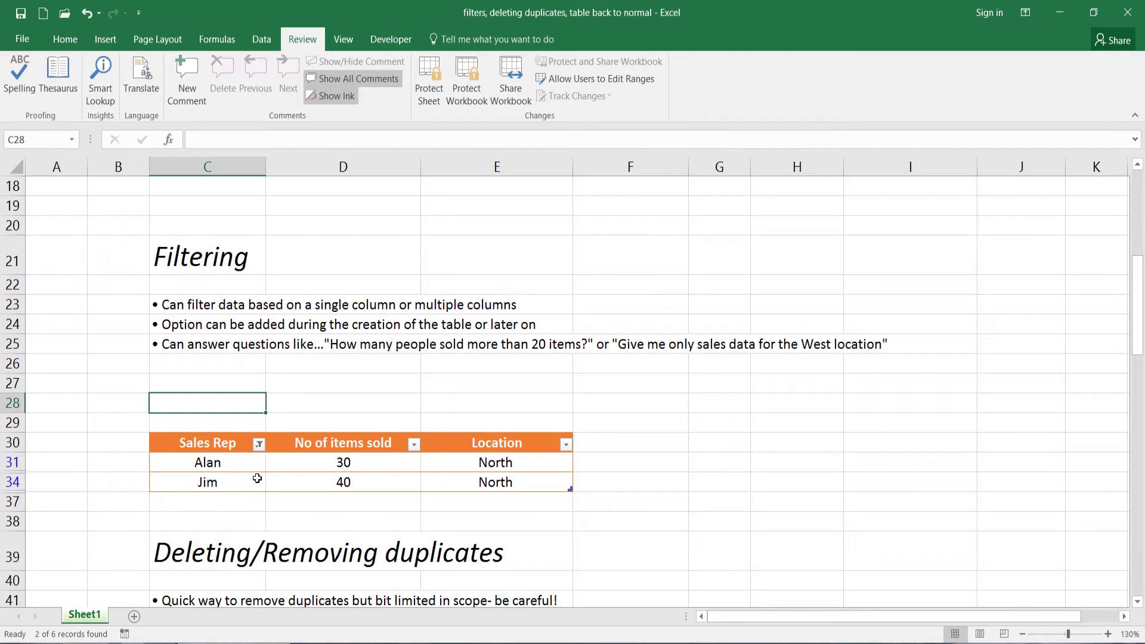
# Restore all entries in the Sales Rep column's filter
pyautogui.click(259, 444)
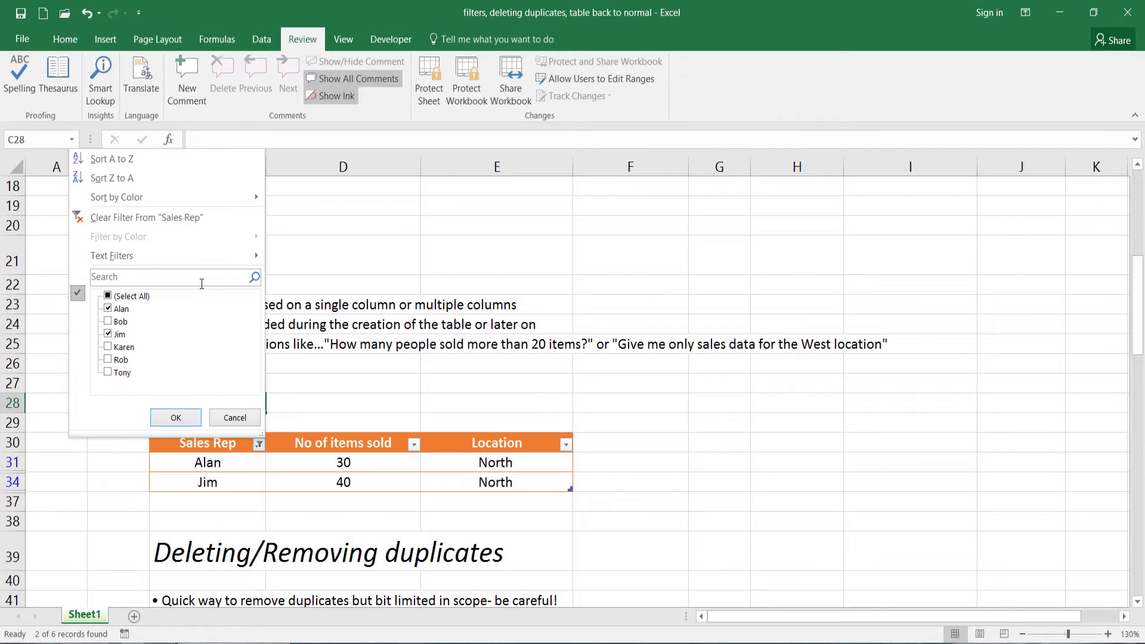
pyautogui.click(108, 296)
pyautogui.click(176, 421)
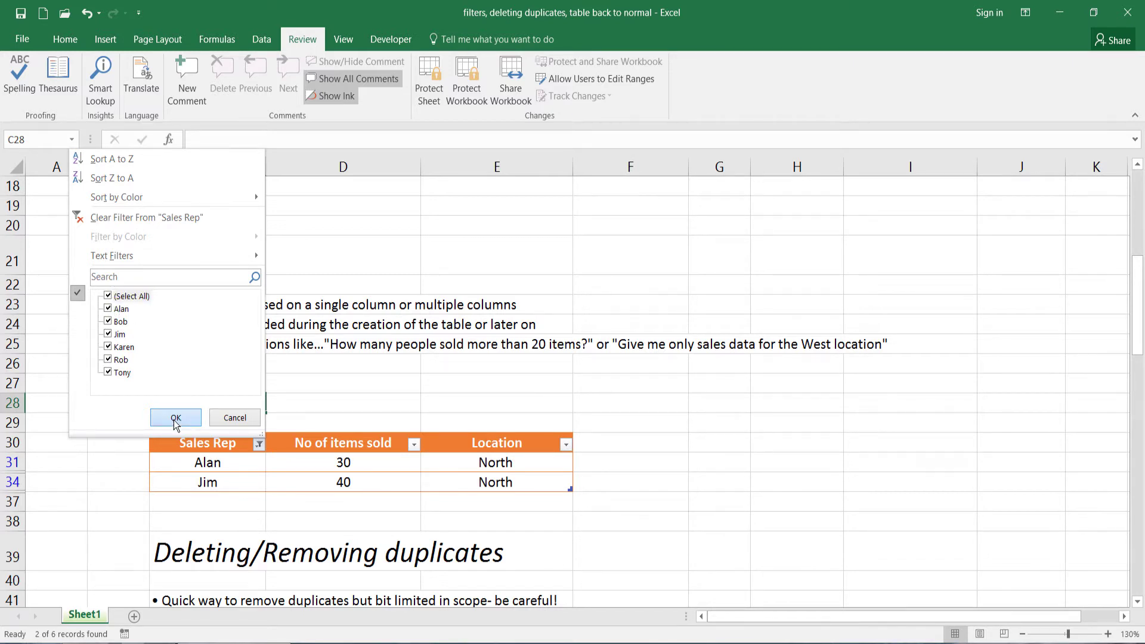
pyautogui.click(188, 421)
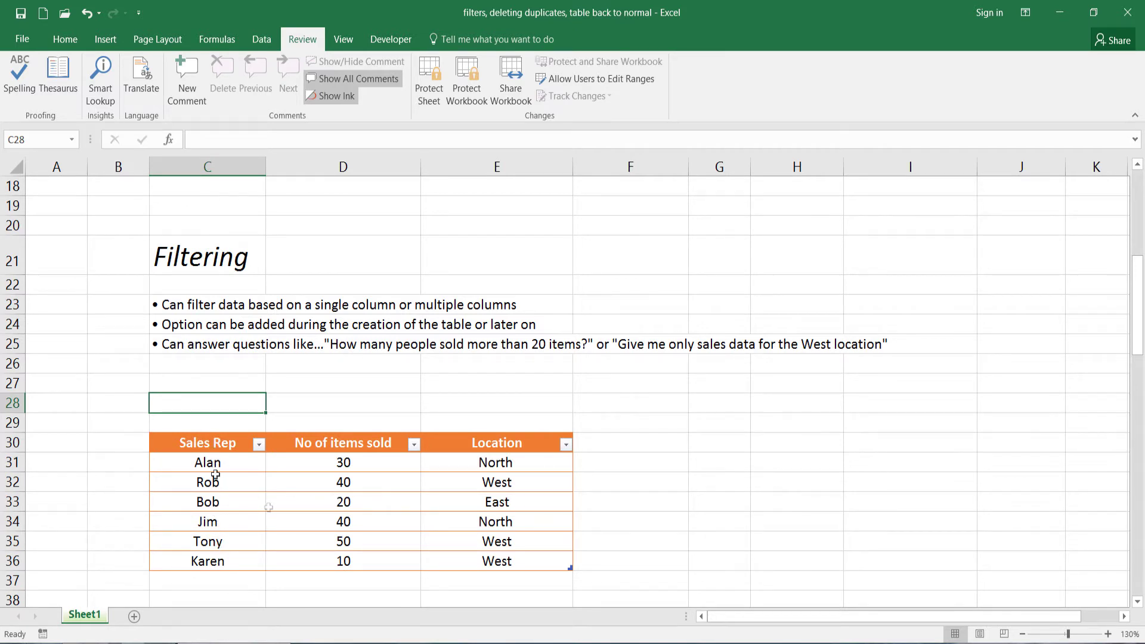
# Filter the No of items sold column to show only the value 30 by excluding 10, 20, 40 and 50
pyautogui.click(413, 445)
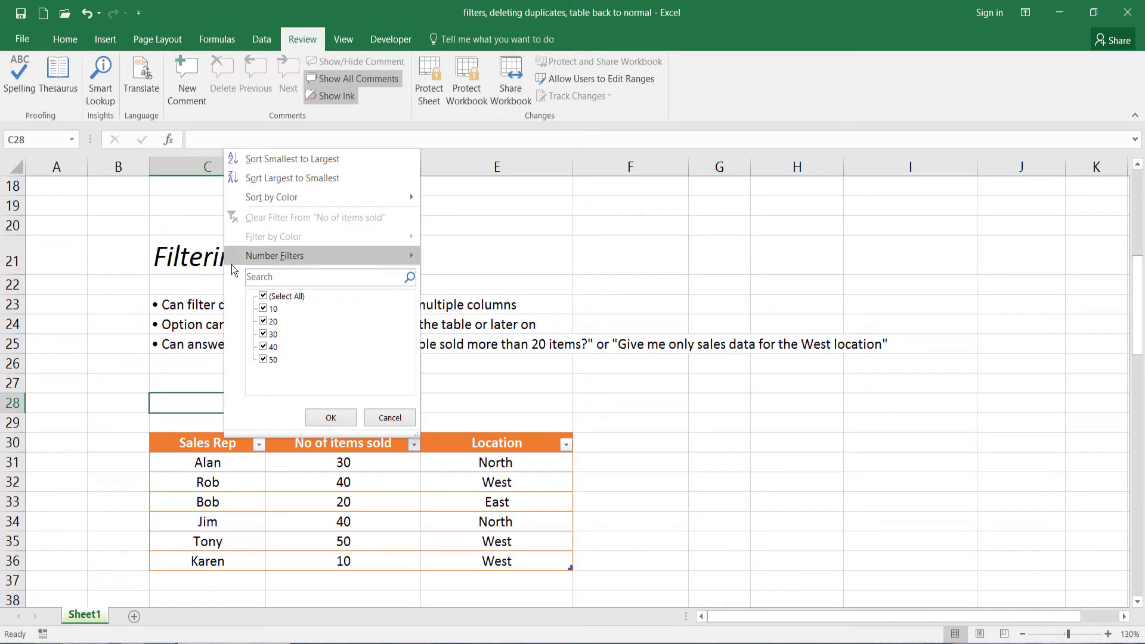
pyautogui.moveTo(246, 264)
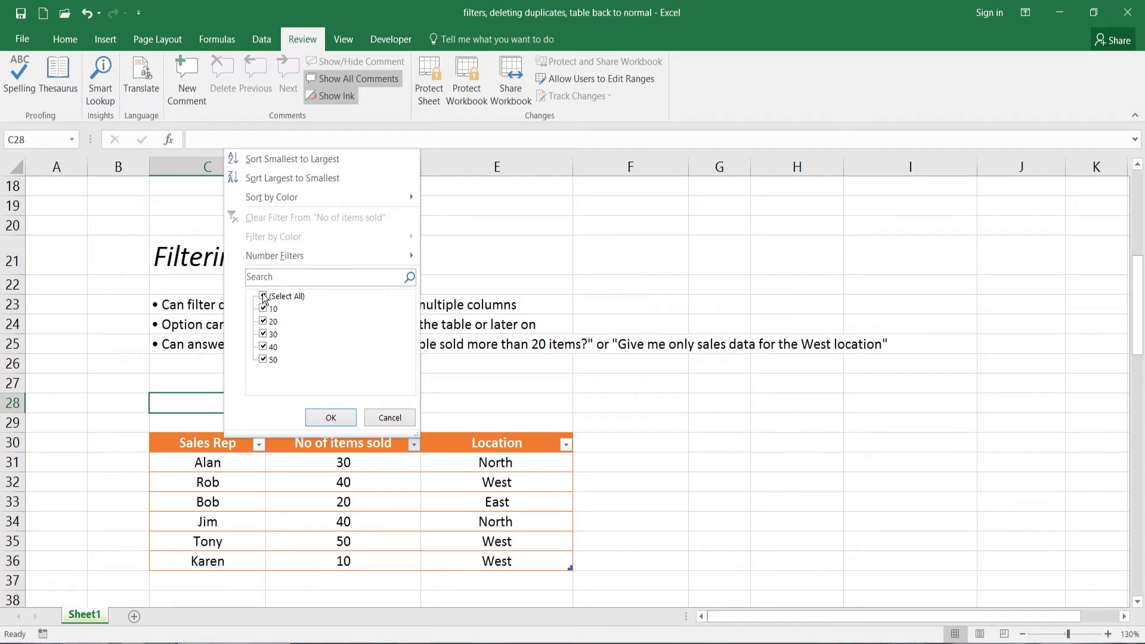
pyautogui.click(265, 309)
pyautogui.click(265, 322)
pyautogui.click(264, 360)
pyautogui.click(264, 347)
pyautogui.click(325, 418)
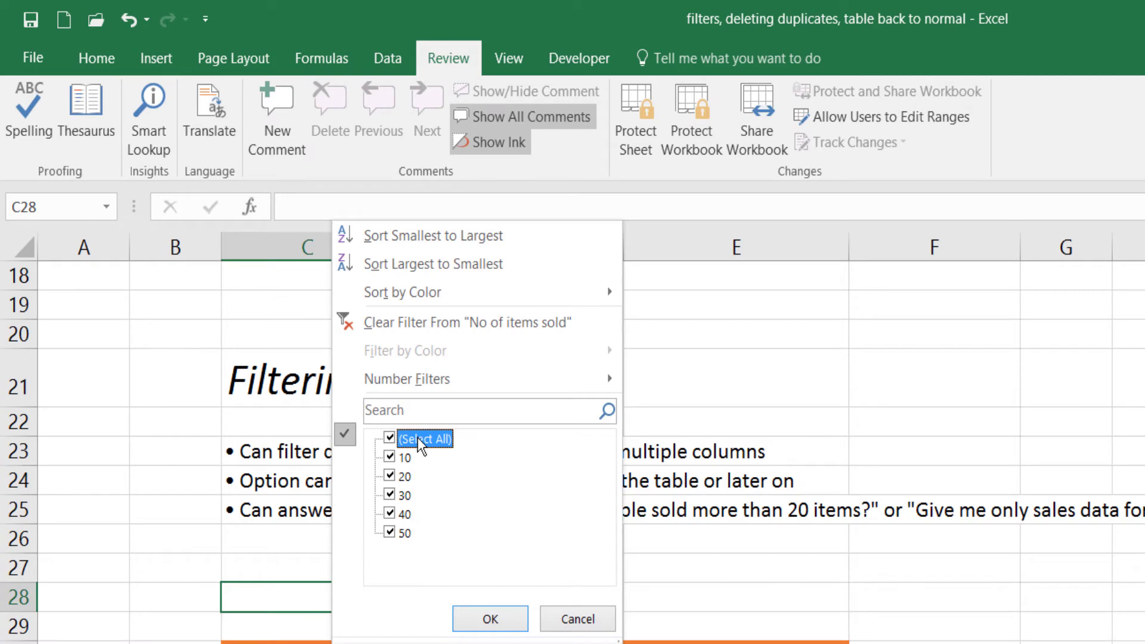
# Apply a number filter to the No of items sold column for values greater than 20
pyautogui.moveTo(448, 380)
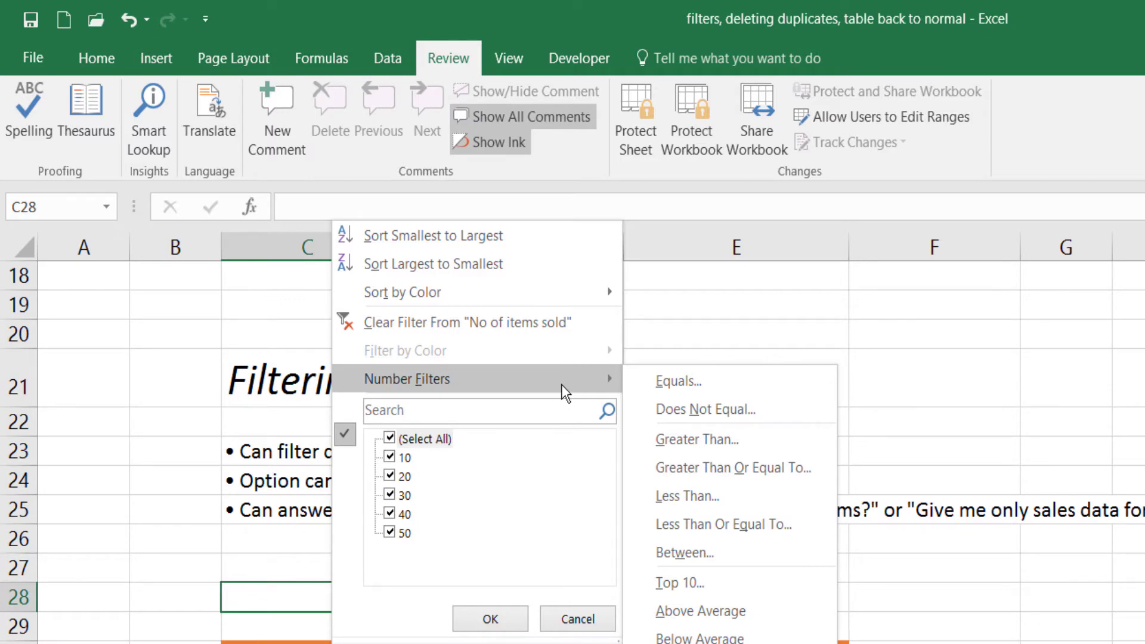
pyautogui.click(665, 444)
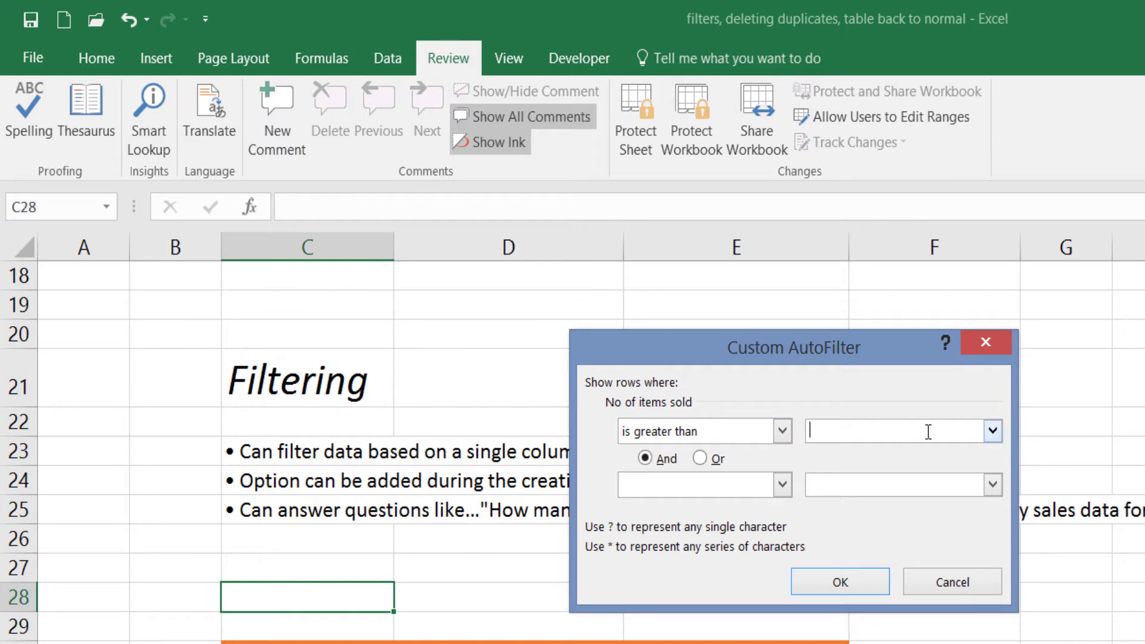
pyautogui.write('20')
pyautogui.click(814, 580)
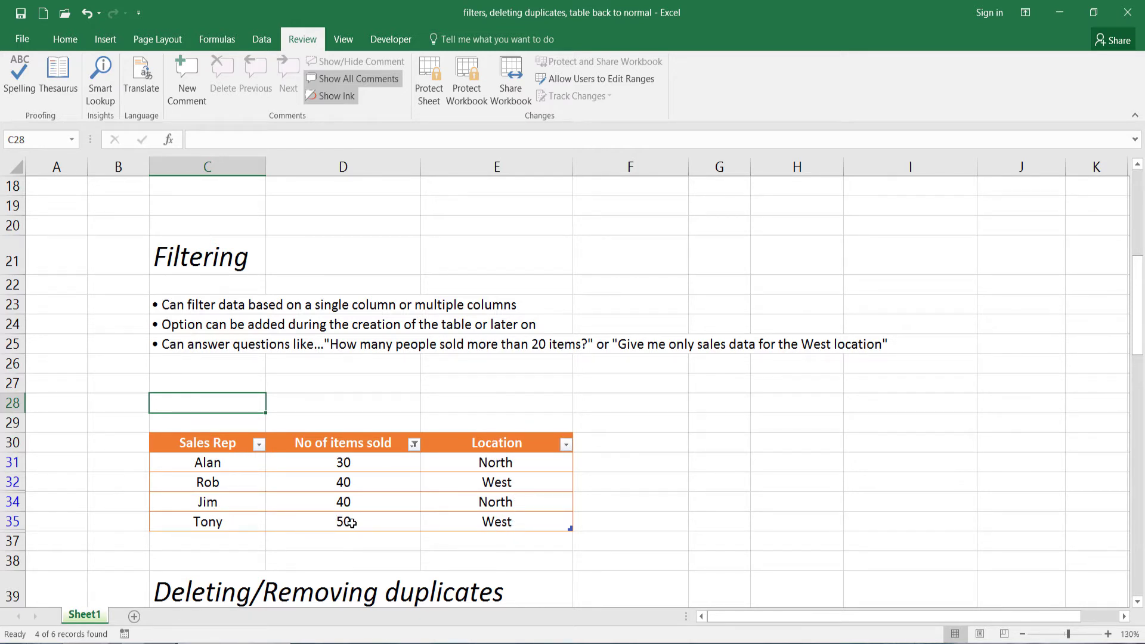
# Review the Greater Than filter's conditions without changing them, and clear the filter from the No of items sold column
pyautogui.click(414, 445)
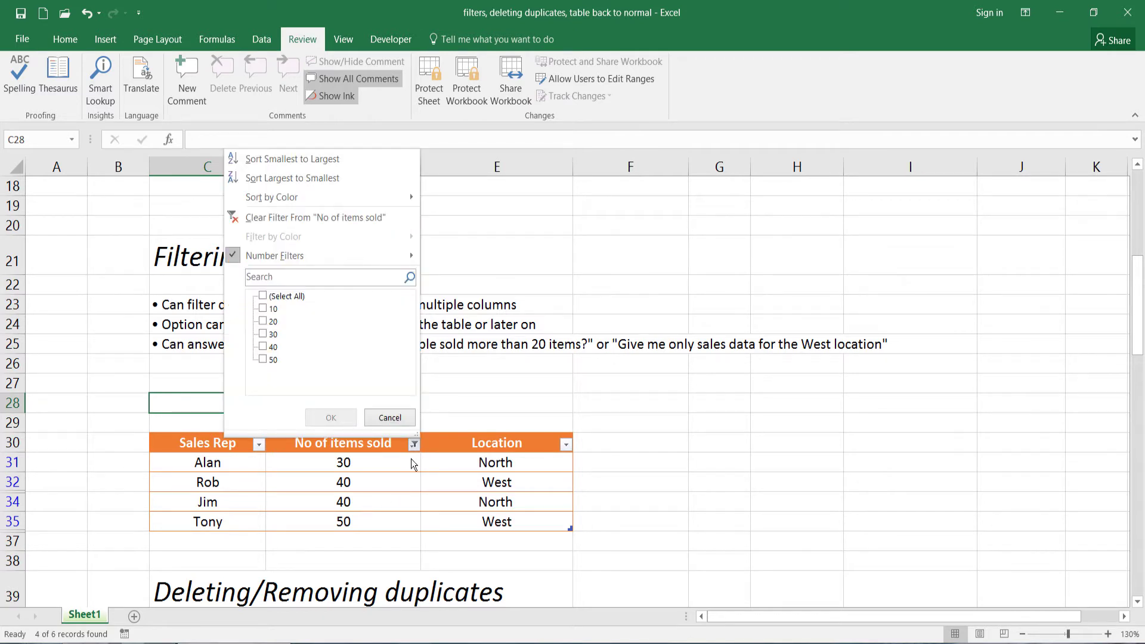
pyautogui.moveTo(385, 263)
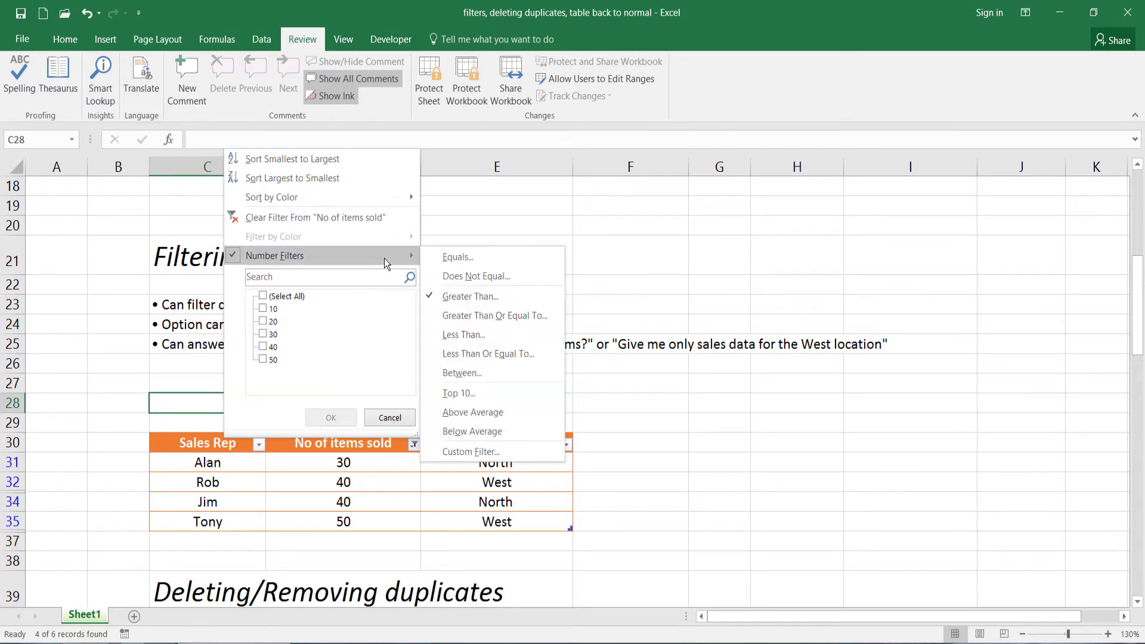
pyautogui.click(466, 297)
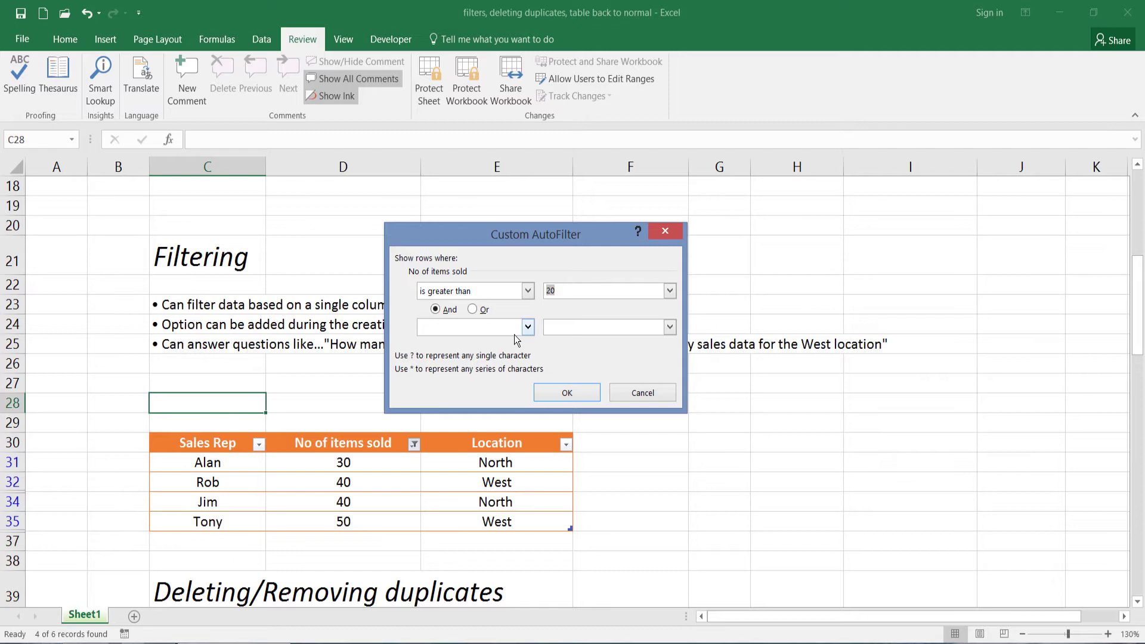
pyautogui.click(638, 392)
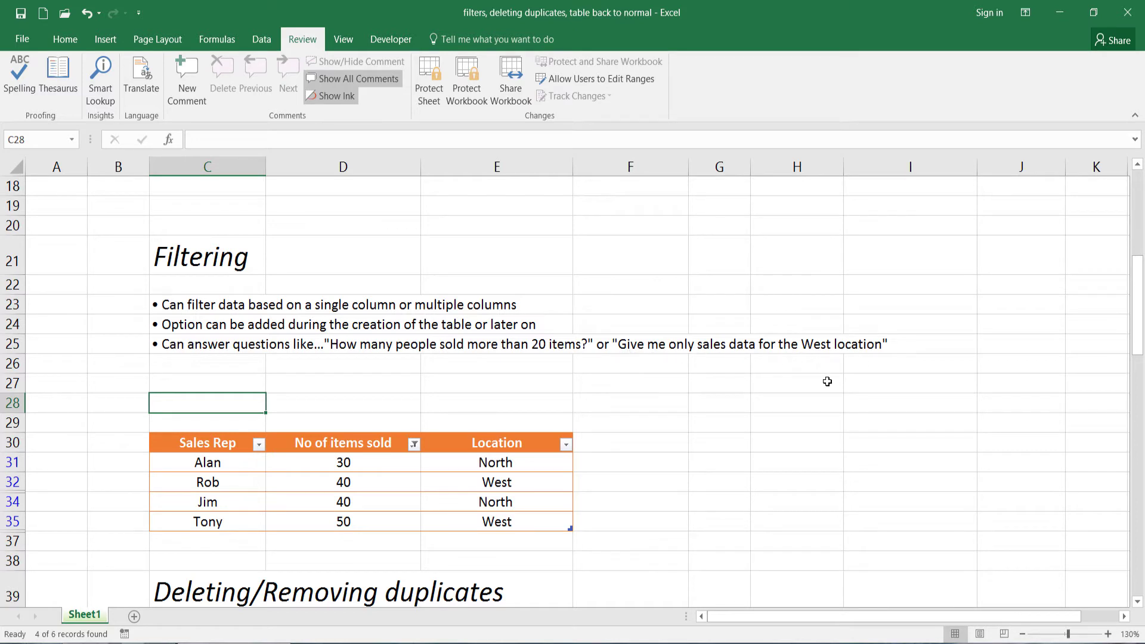
pyautogui.click(413, 449)
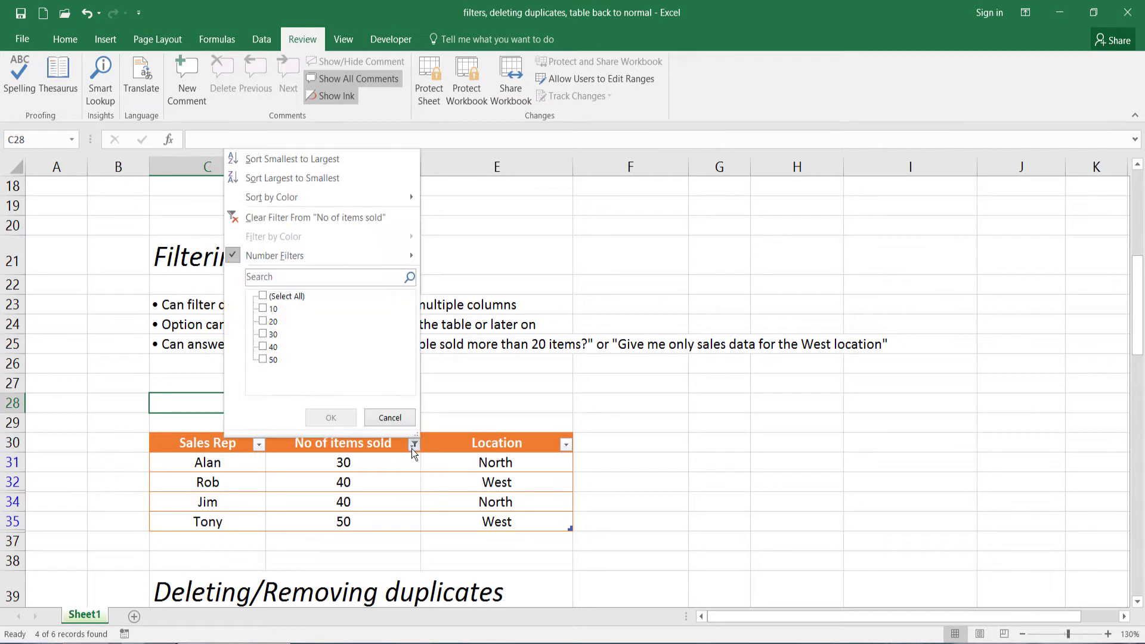
pyautogui.click(327, 222)
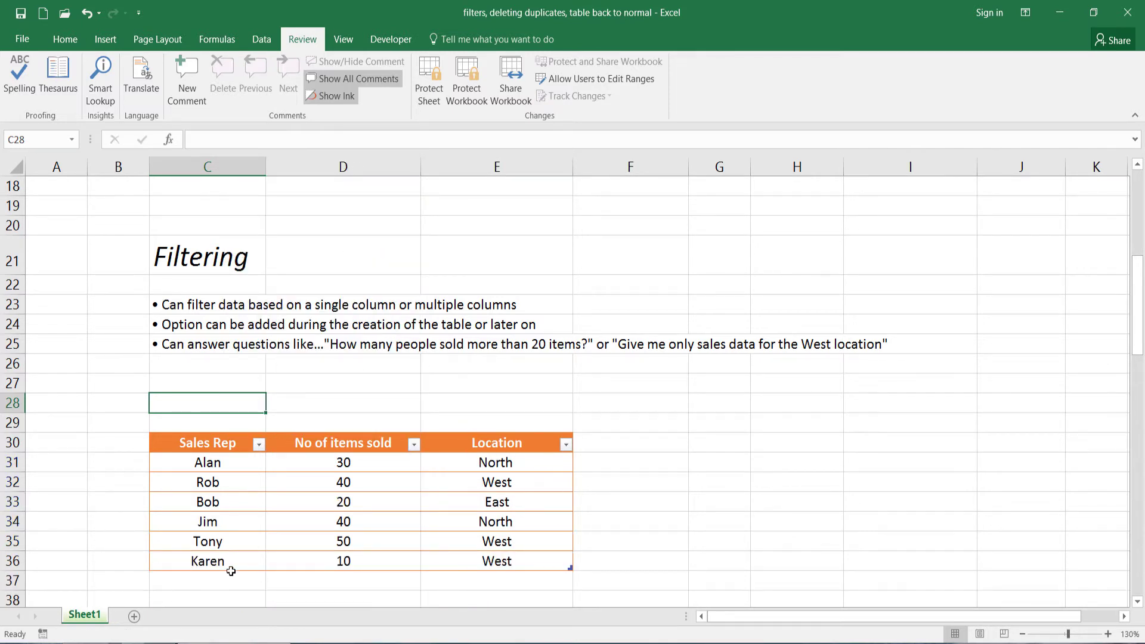
# Filter the Location column to show only West by excluding East and North
pyautogui.click(566, 445)
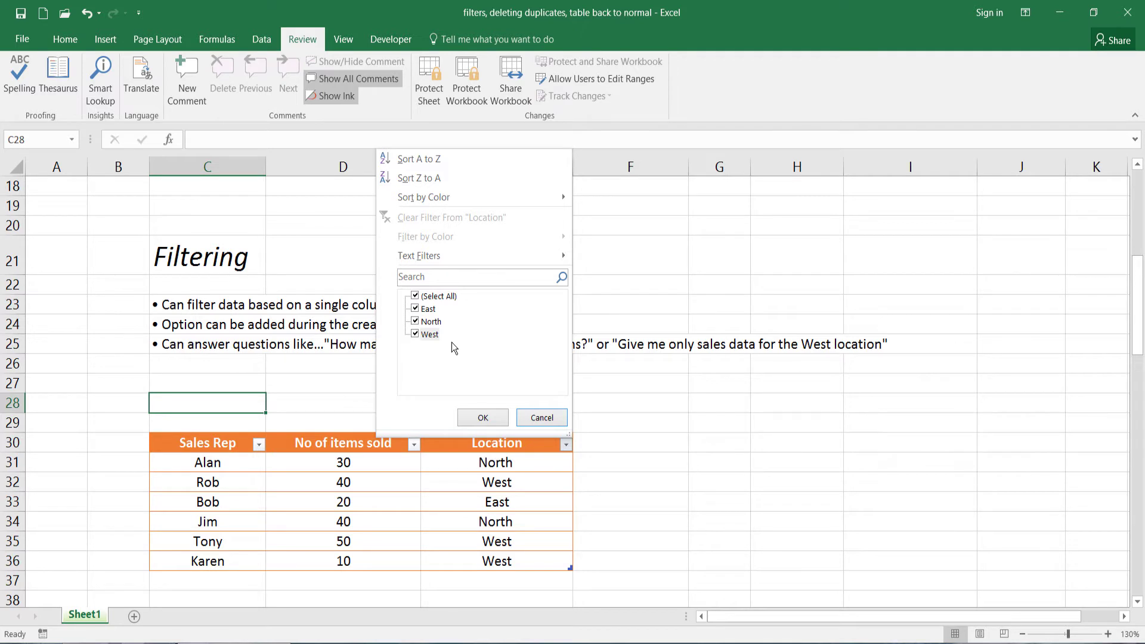
pyautogui.moveTo(403, 257)
pyautogui.click(415, 322)
pyautogui.click(415, 308)
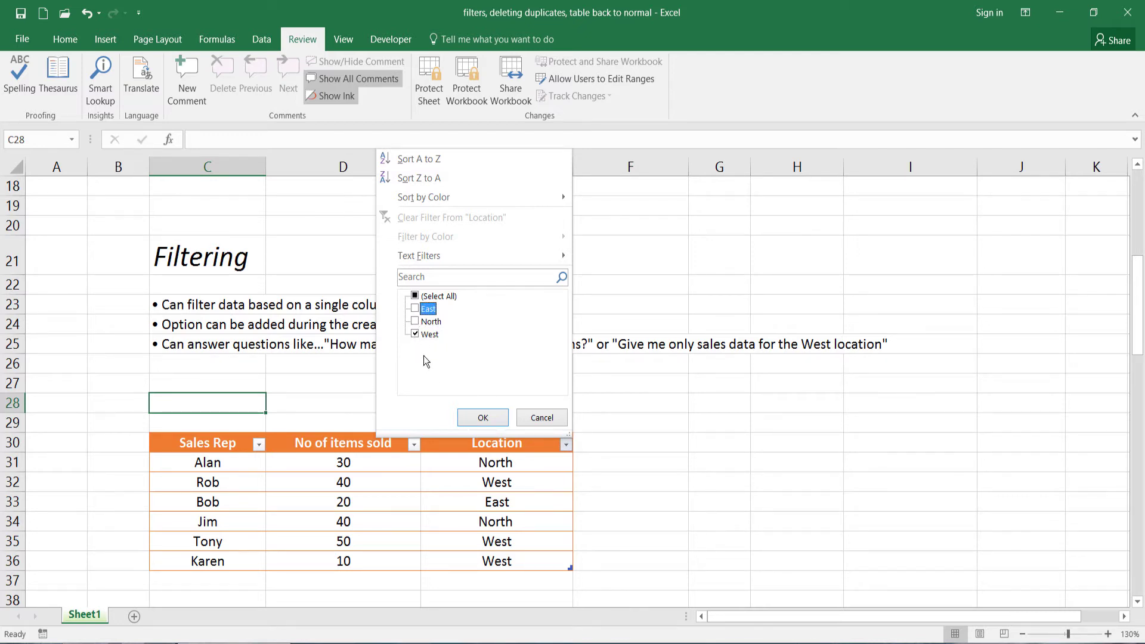
pyautogui.click(474, 419)
pyautogui.click(471, 418)
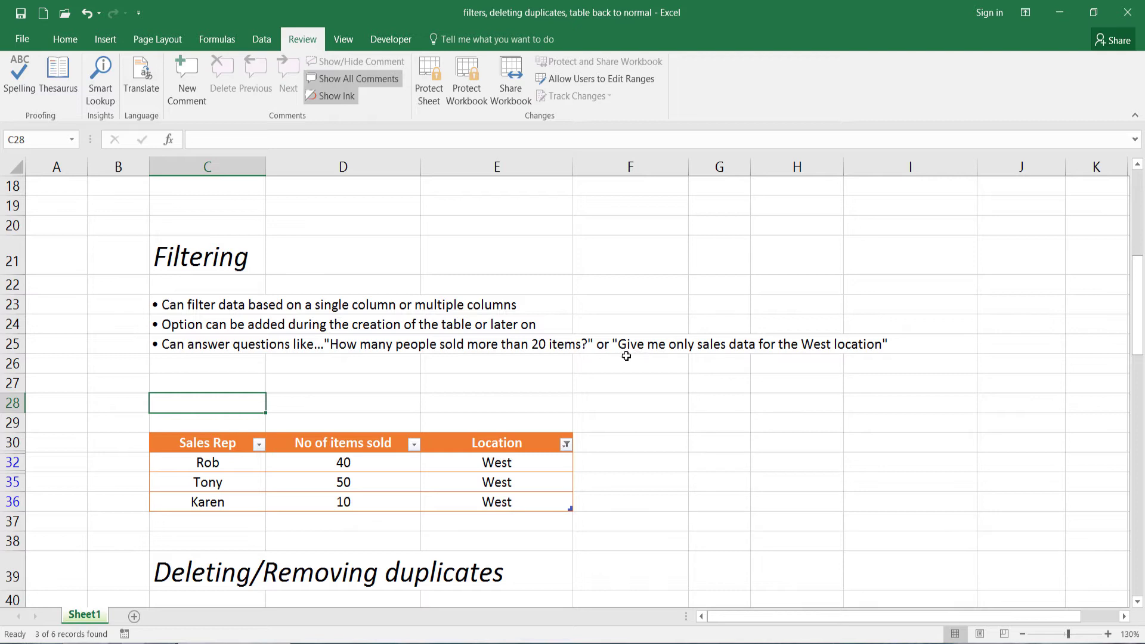
pyautogui.click(327, 540)
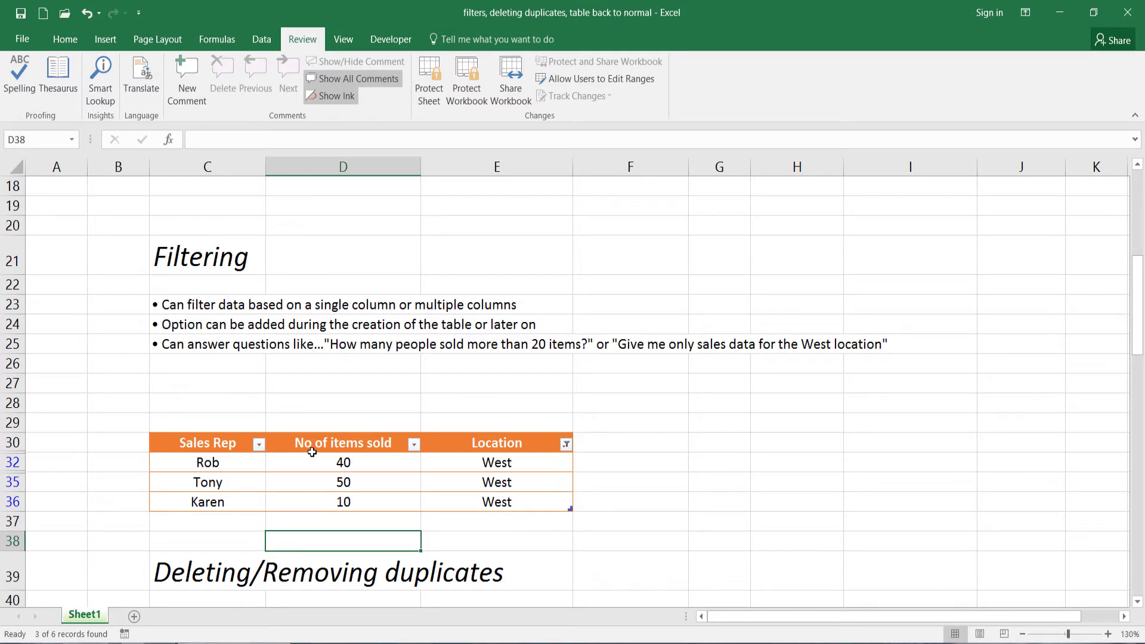
# Add a number filter on the No of items sold column for values less than 30
pyautogui.click(414, 444)
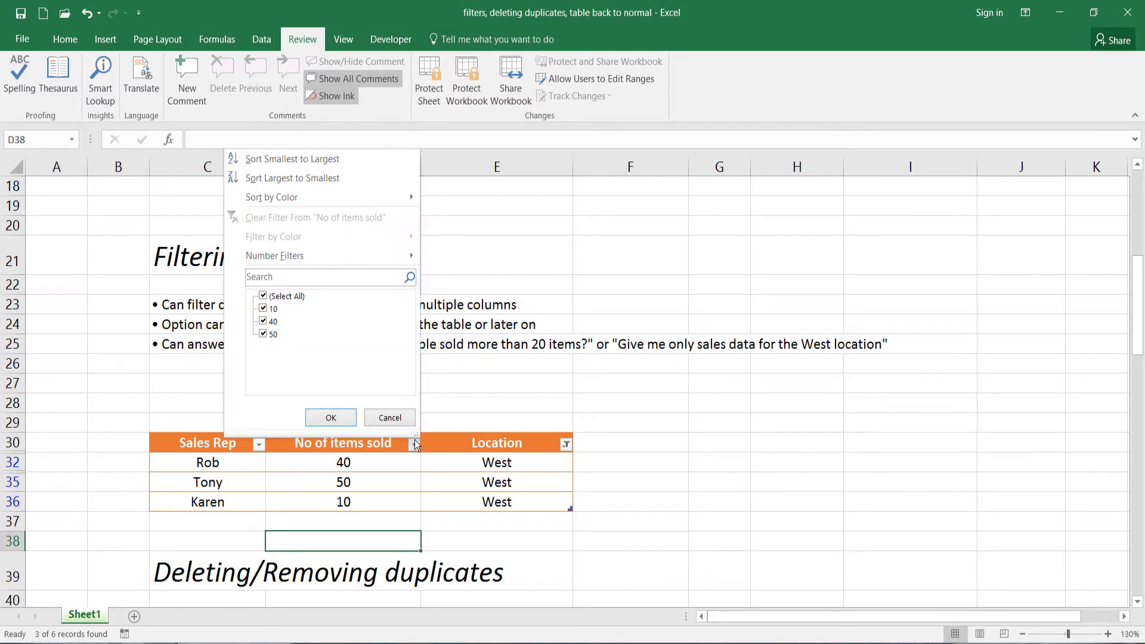
pyautogui.moveTo(347, 252)
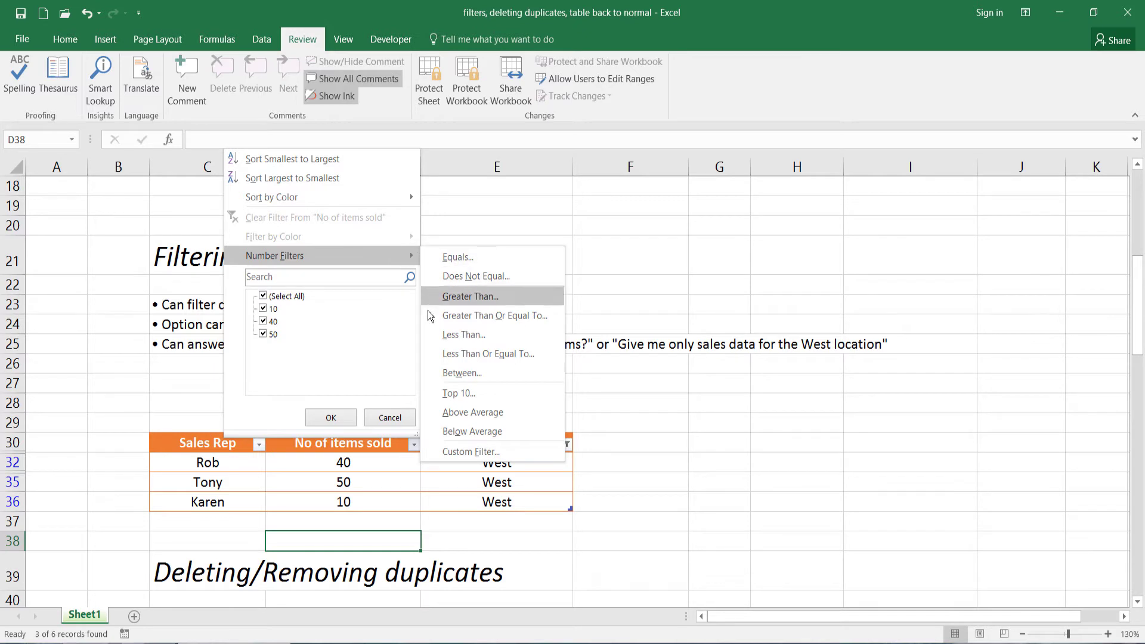
pyautogui.click(471, 334)
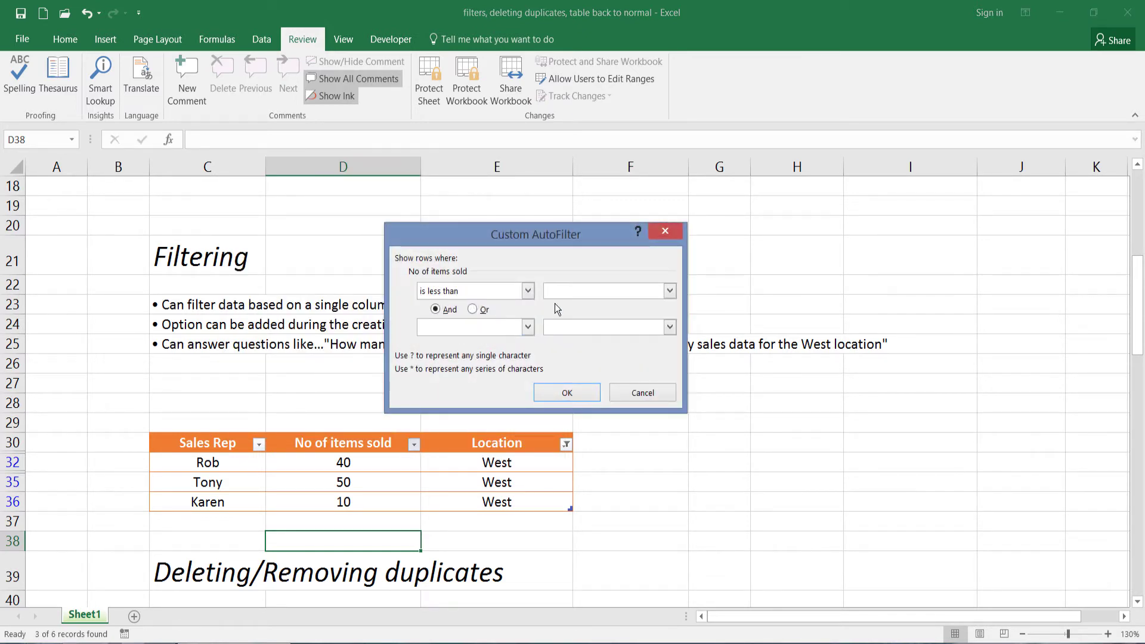
pyautogui.write('30')
pyautogui.click(575, 393)
pyautogui.click(194, 486)
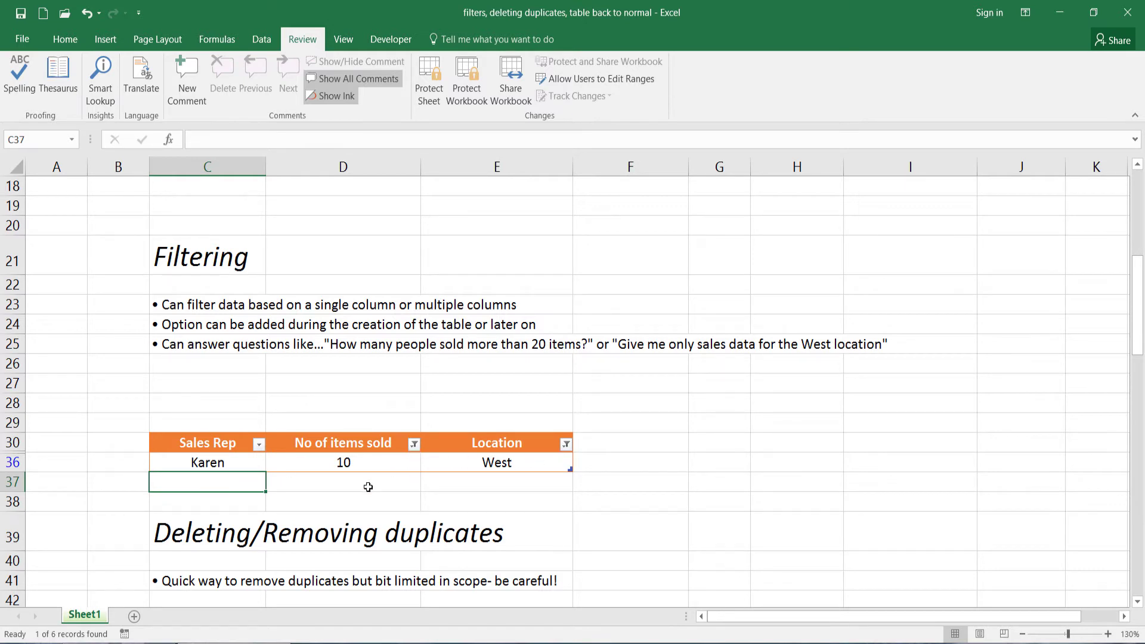
# Remove duplicates from the Deleting/Removing duplicates table by comparing Sales Rep, No of items sold and Location, and undo the removal
pyautogui.click(341, 491)
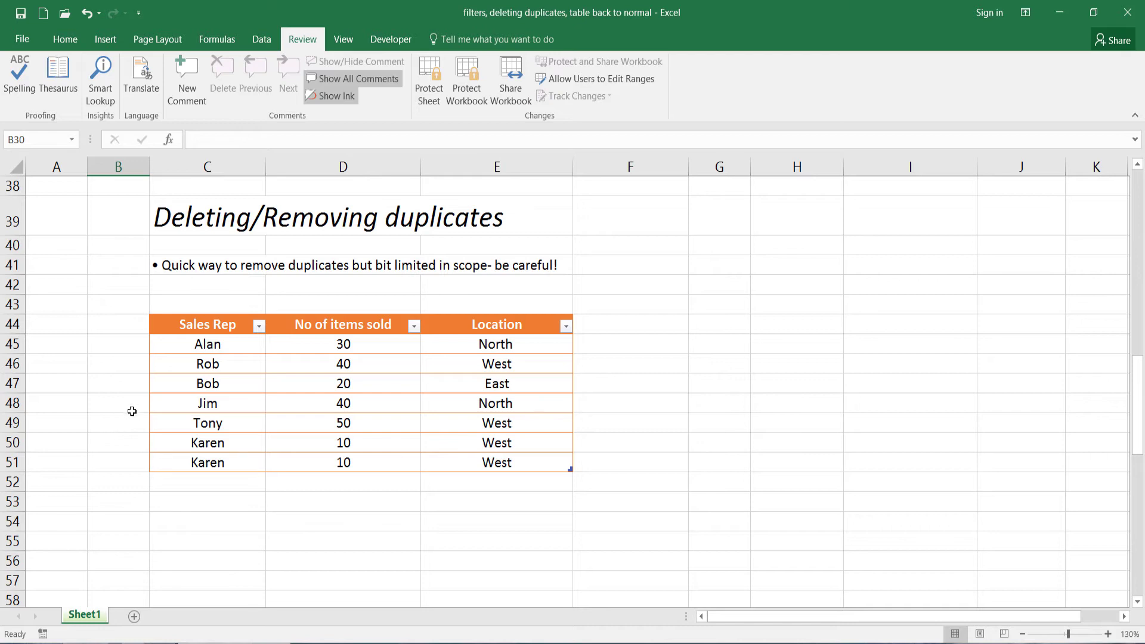
pyautogui.click(196, 346)
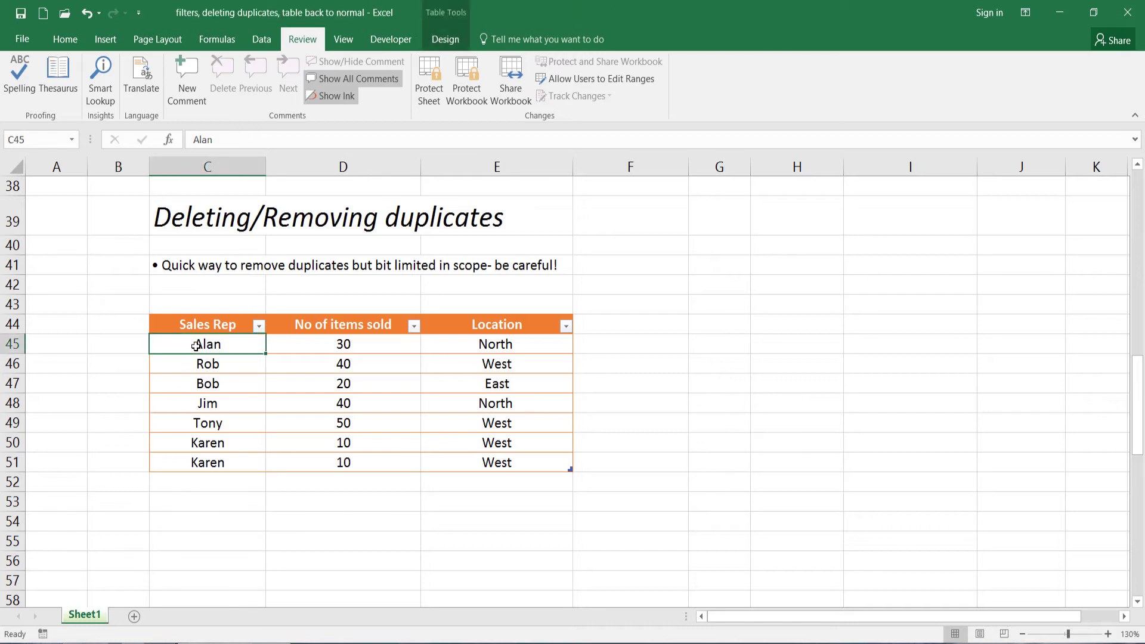
pyautogui.click(441, 39)
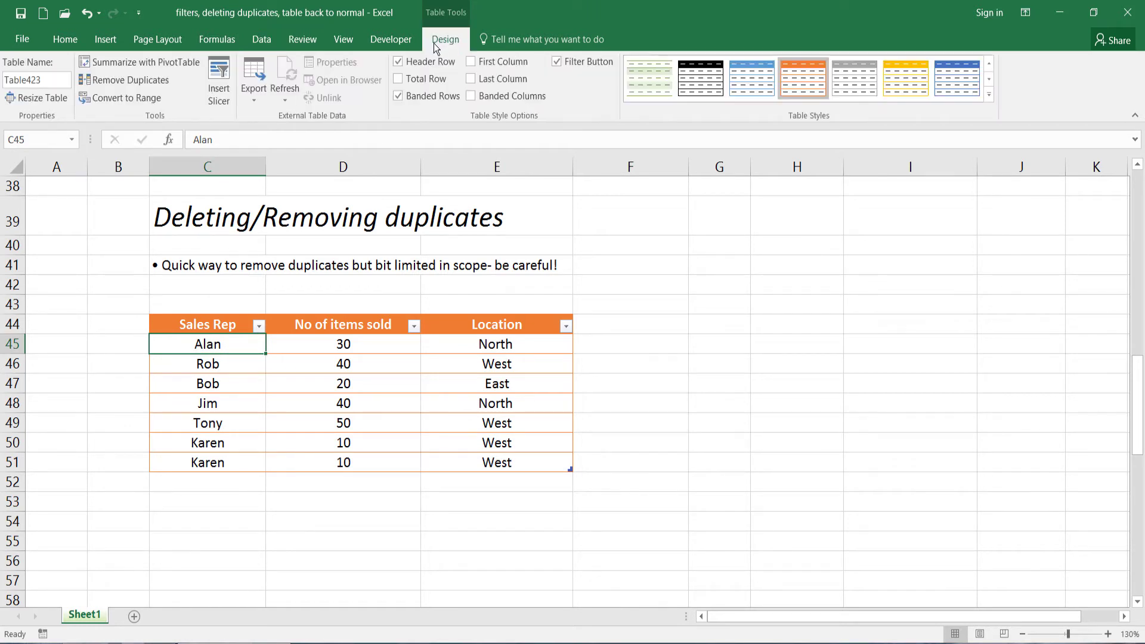
pyautogui.click(106, 84)
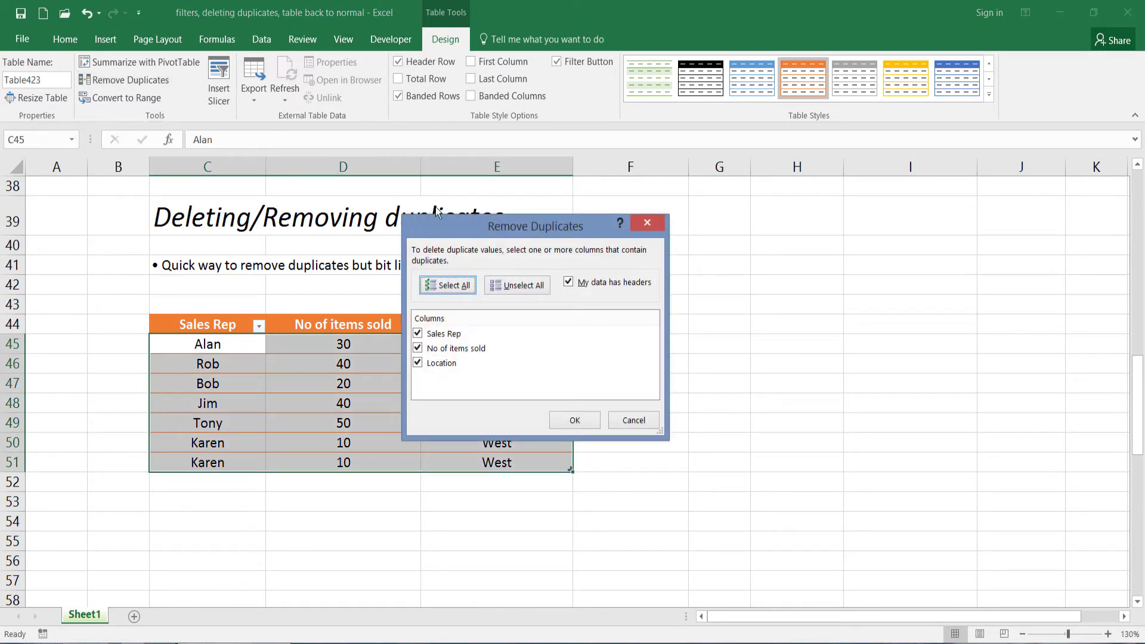
pyautogui.moveTo(471, 228); pyautogui.dragTo(664, 231)
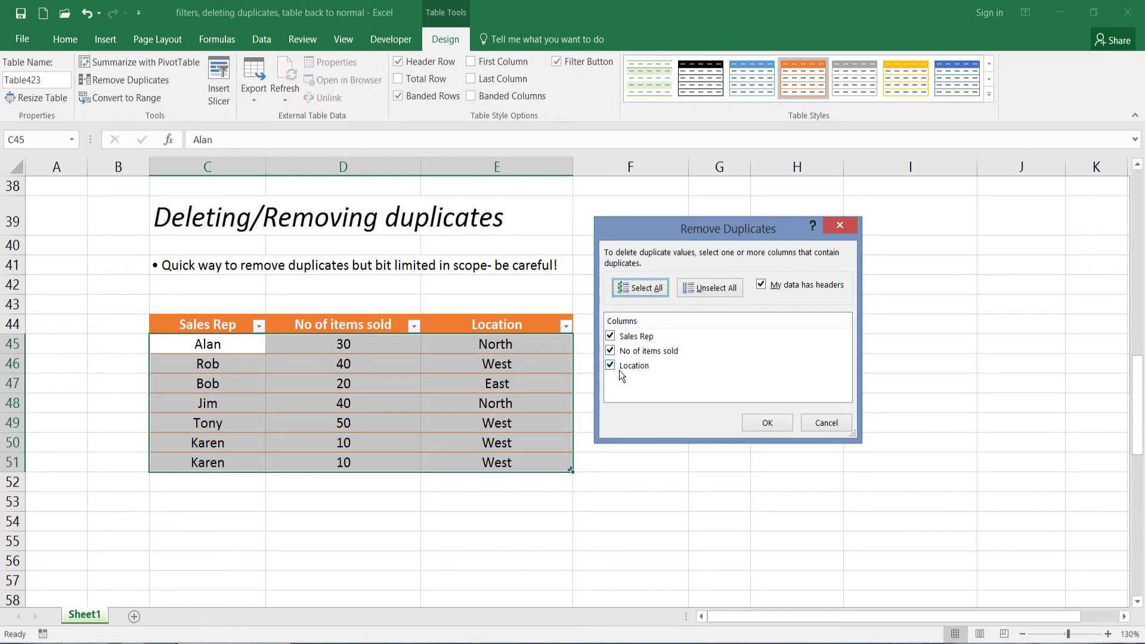
pyautogui.click(750, 429)
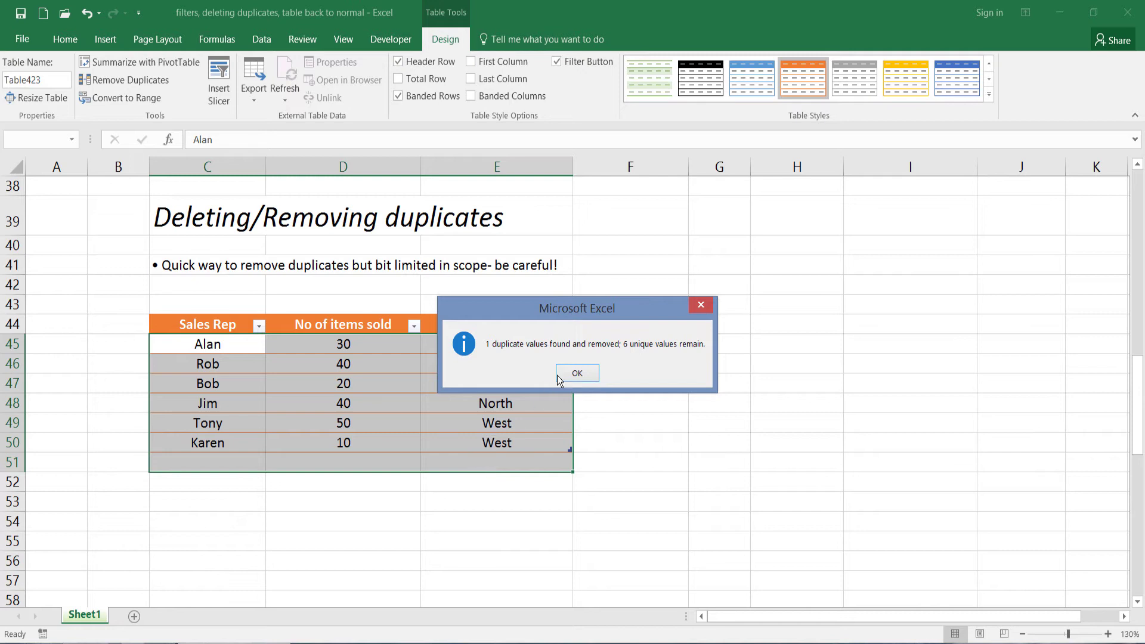
pyautogui.click(576, 373)
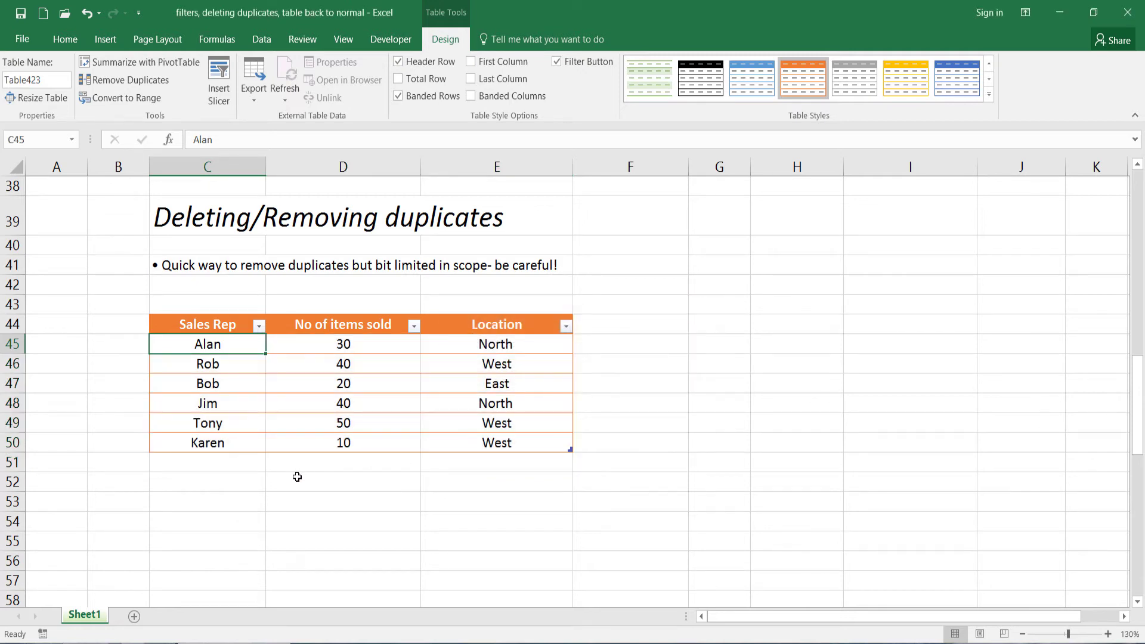
pyautogui.hotkey('ctrl', 'z')
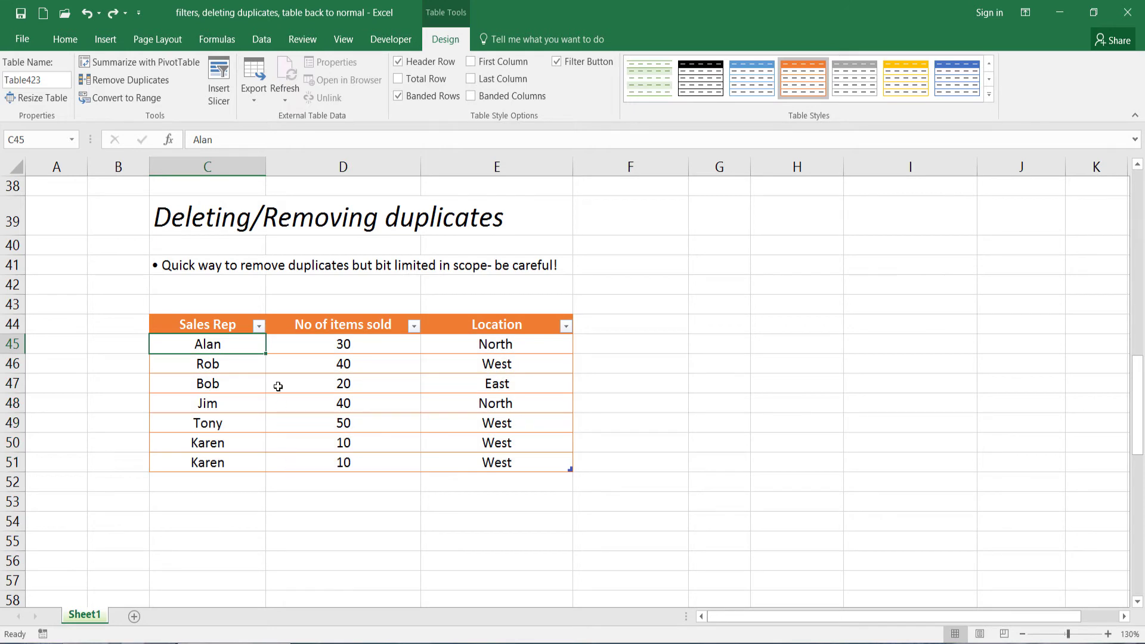
# Remove duplicates comparing only the No of items sold column, excluding Sales Rep and Location, and undo the removal
pyautogui.click(159, 82)
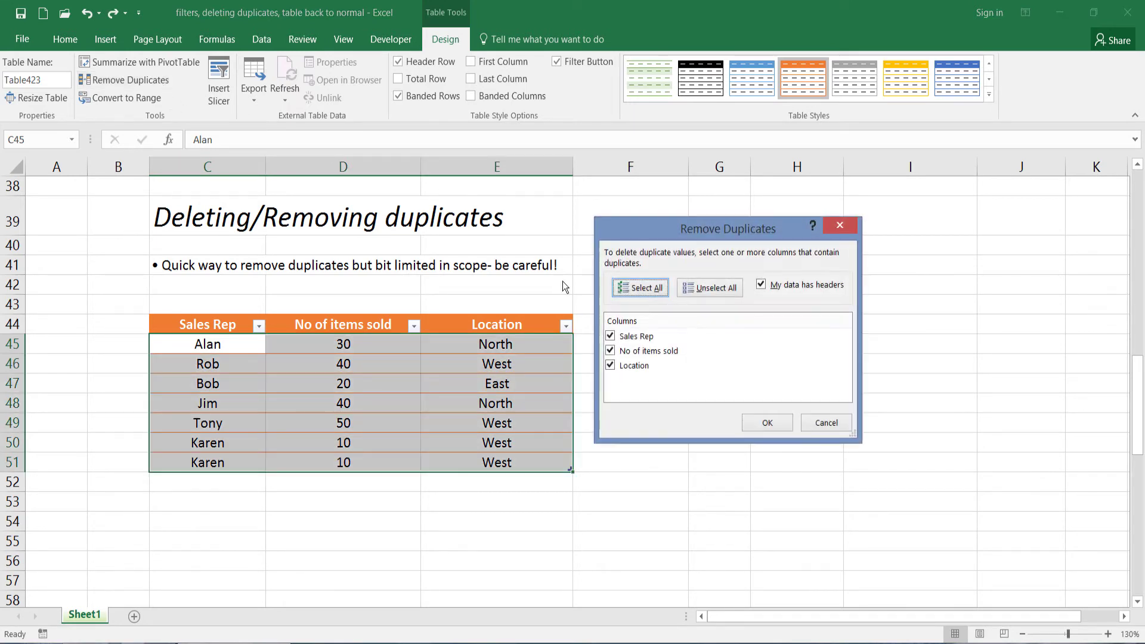
pyautogui.moveTo(678, 232); pyautogui.dragTo(669, 249)
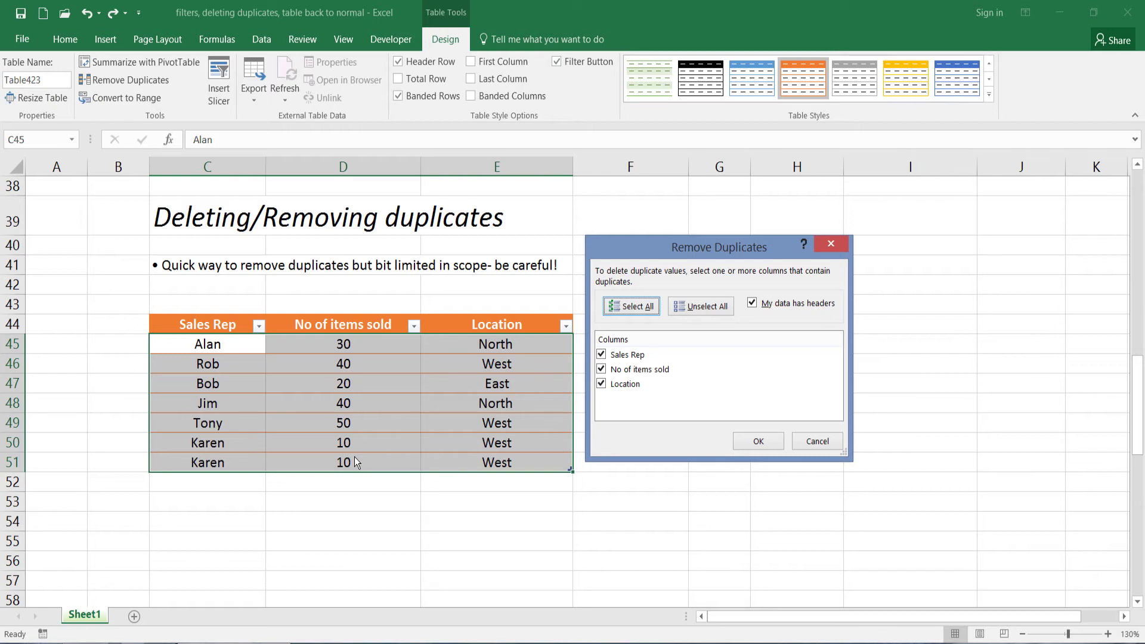
pyautogui.click(602, 355)
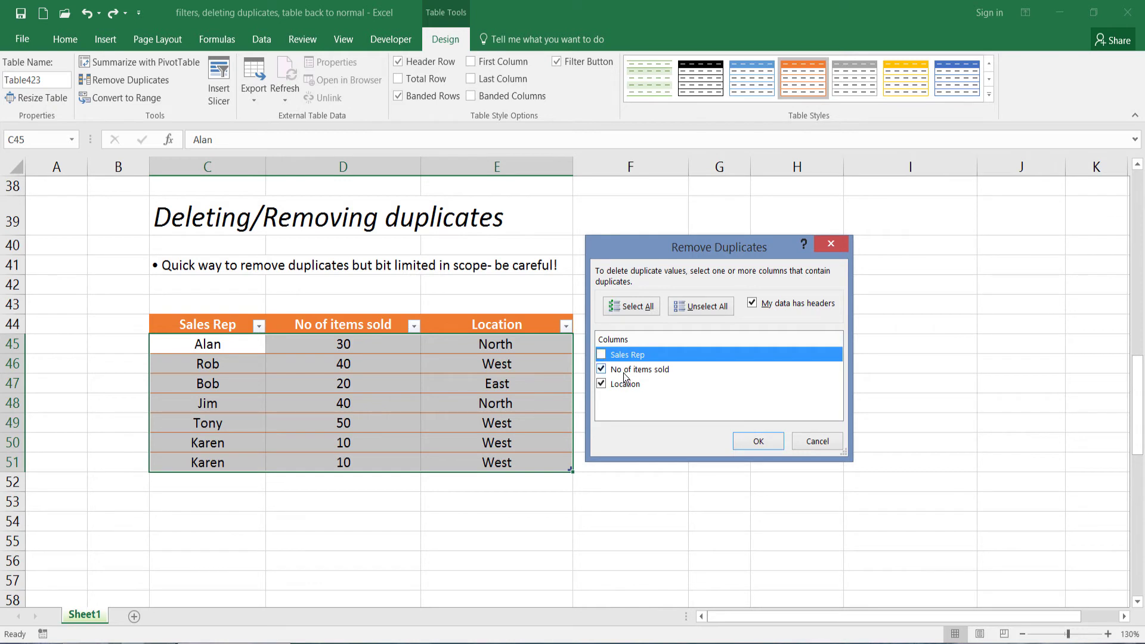
pyautogui.click(602, 384)
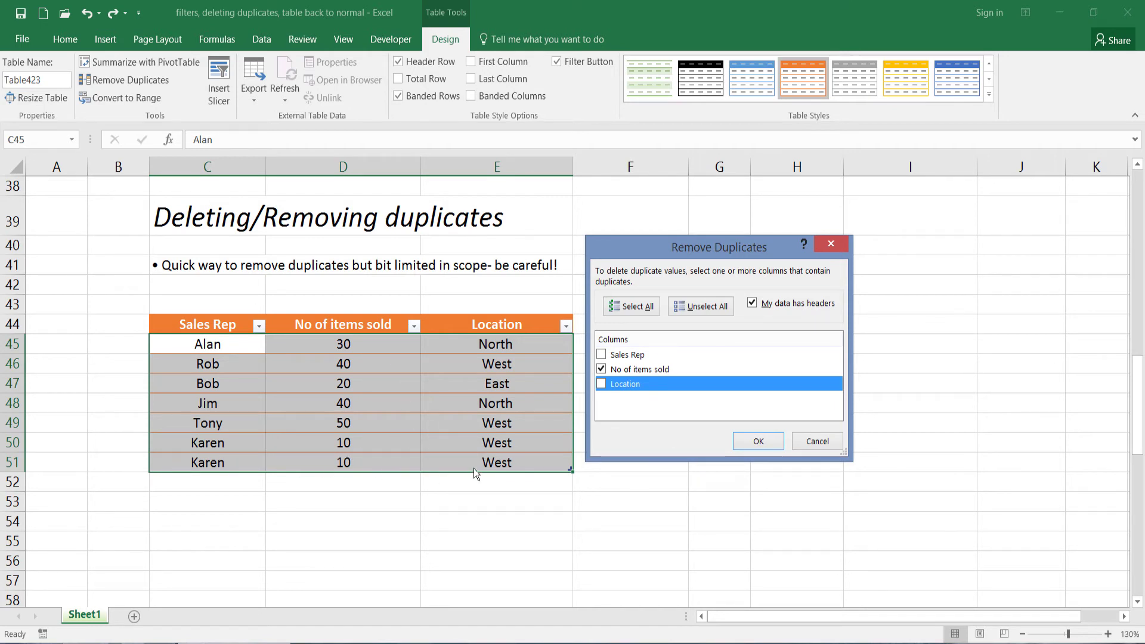
pyautogui.press('Tab')
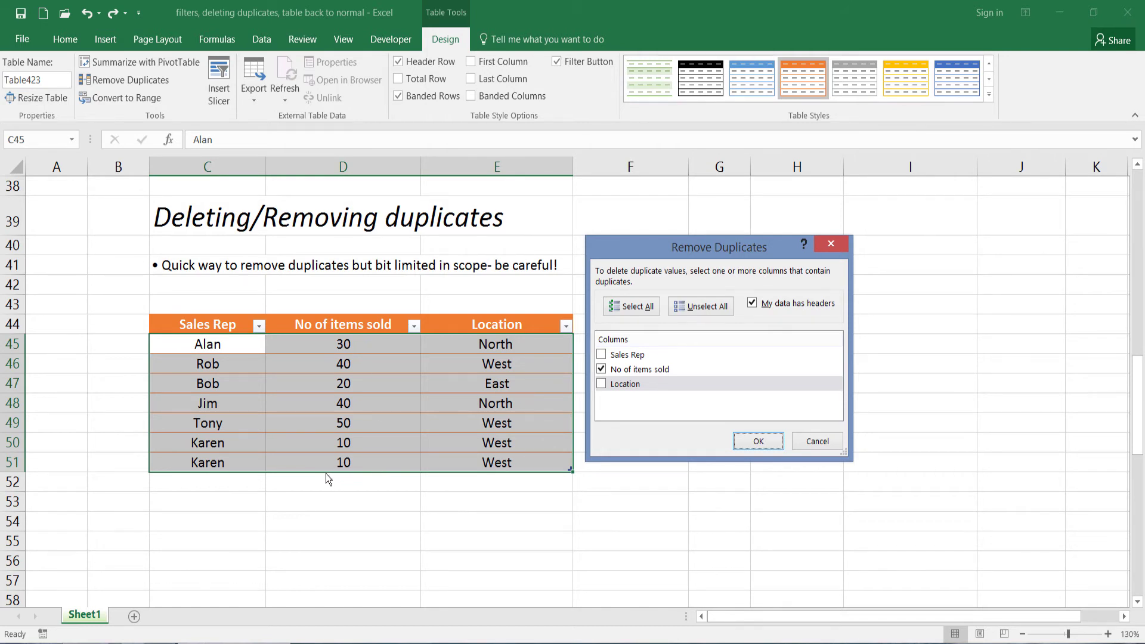
pyautogui.click(750, 447)
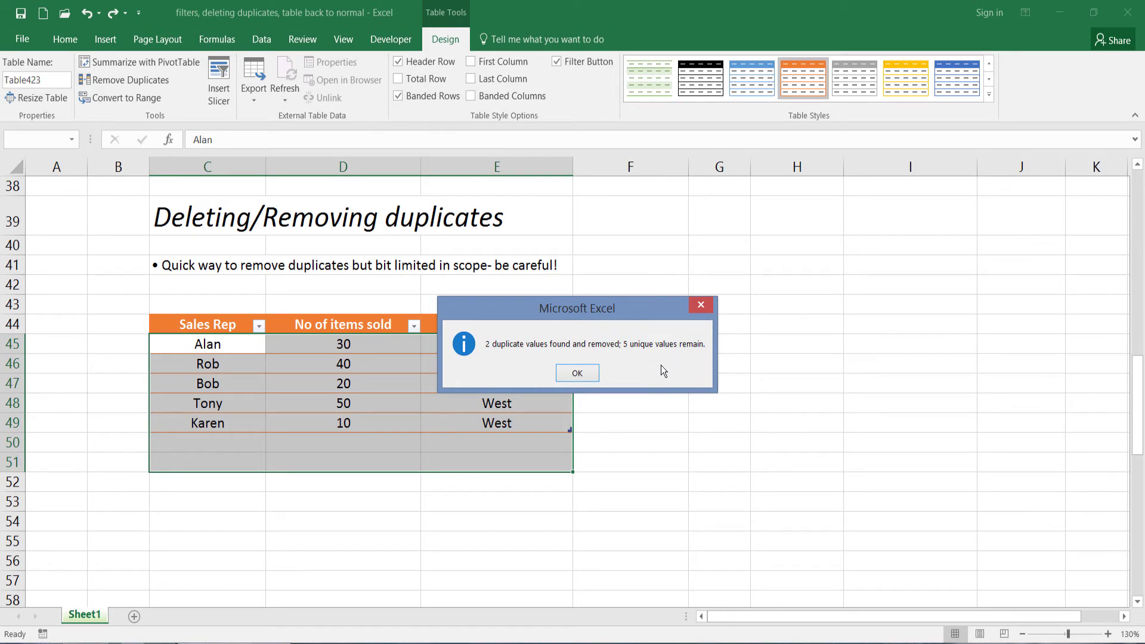
pyautogui.click(577, 373)
pyautogui.click(308, 475)
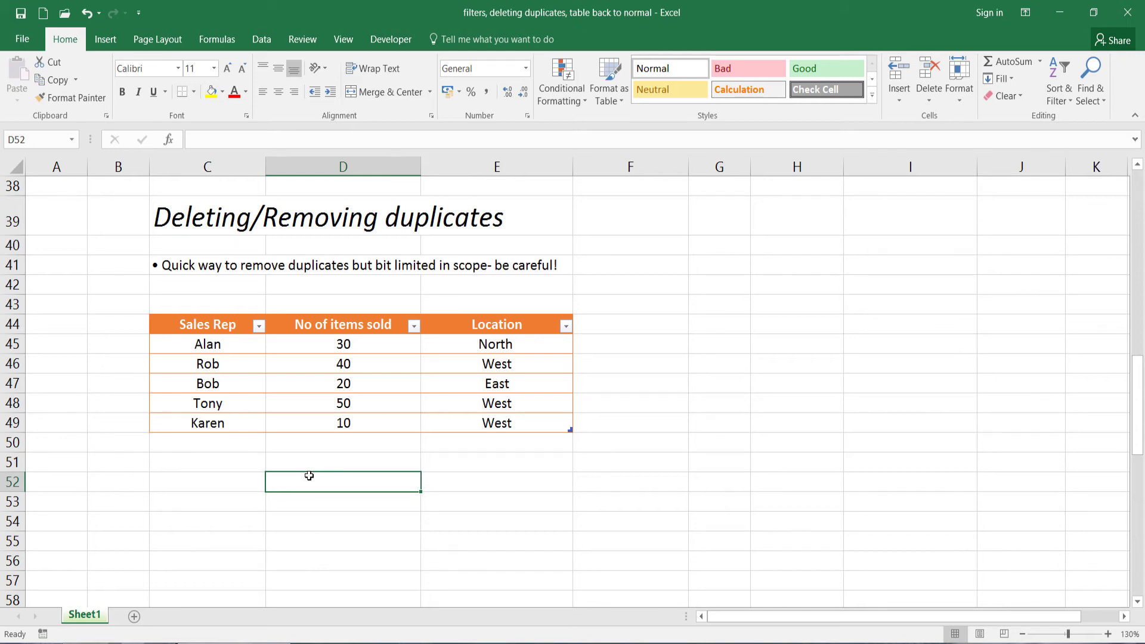
pyautogui.hotkey('ctrl', 'z')
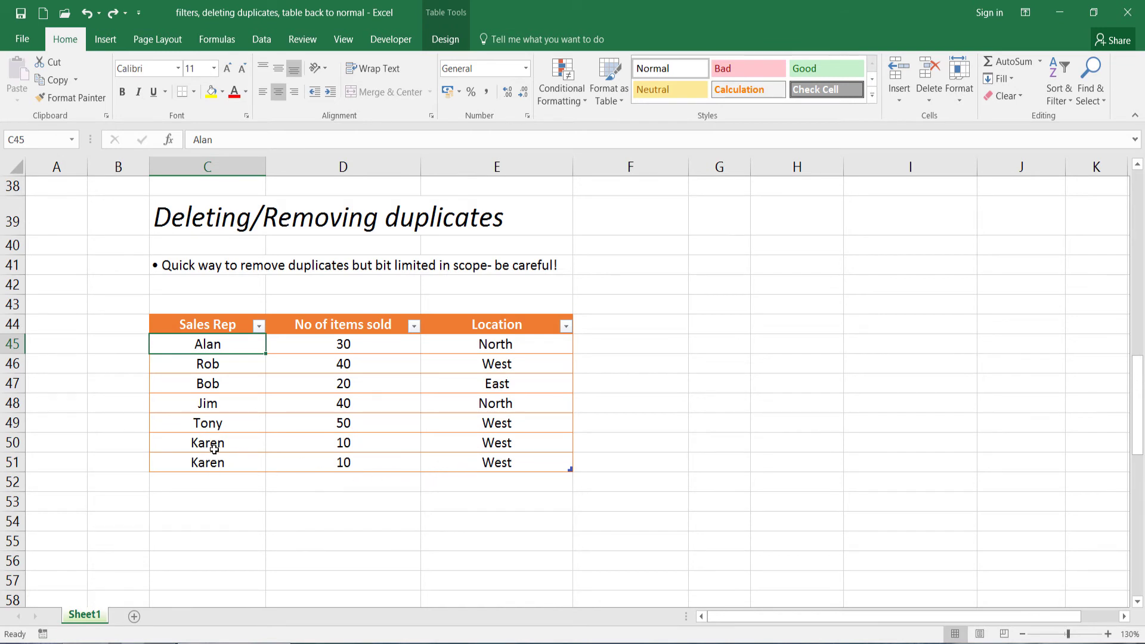
# Replace the repeated sales rep in cell C51, the table's last row, with a different first name
pyautogui.click(301, 491)
pyautogui.click(211, 463)
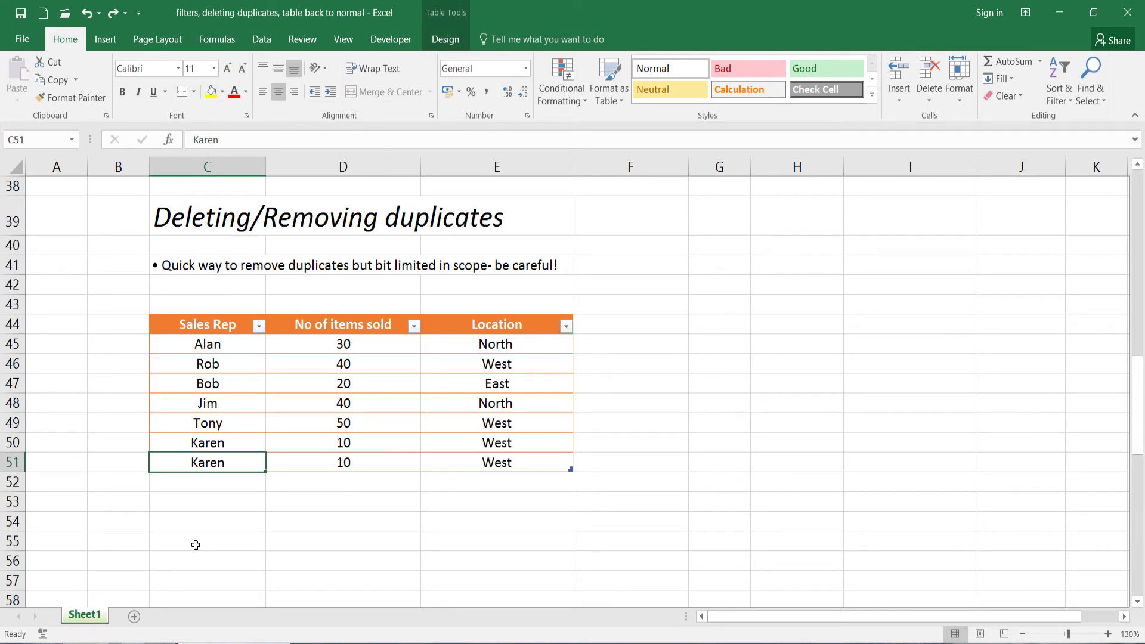
pyautogui.write('L')
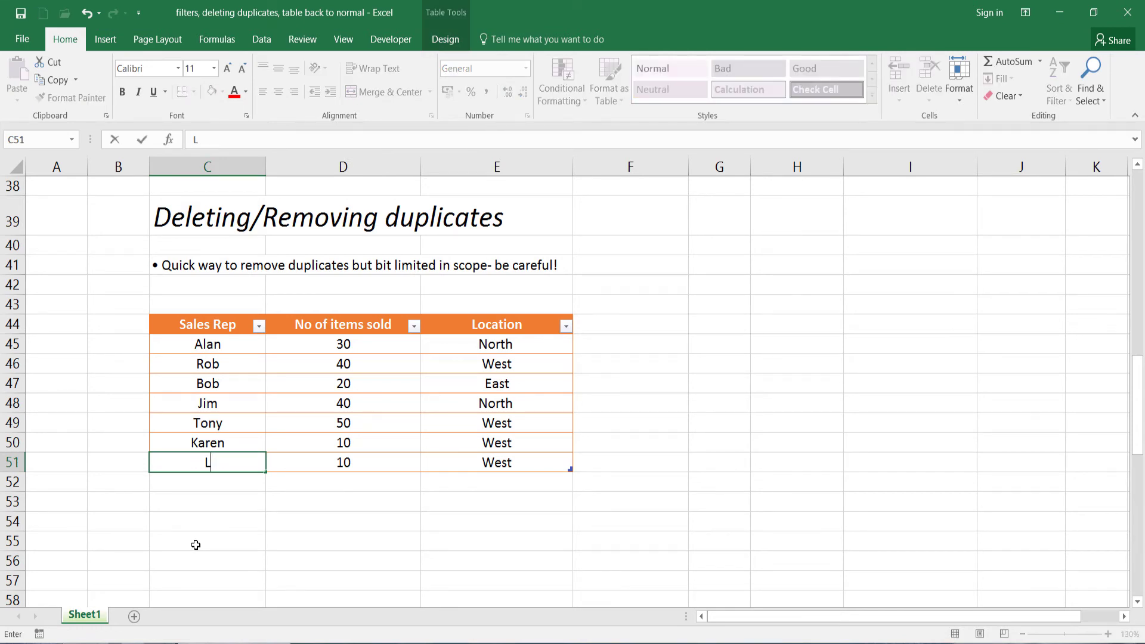
pyautogui.write('aura')
pyautogui.press('Return')
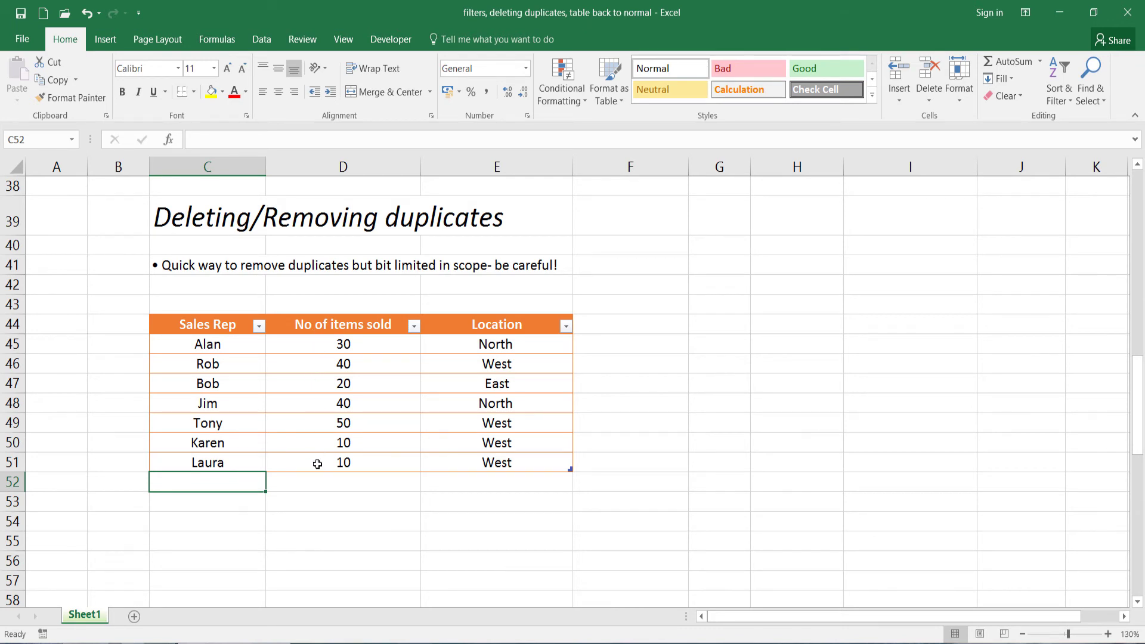
pyautogui.click(231, 464)
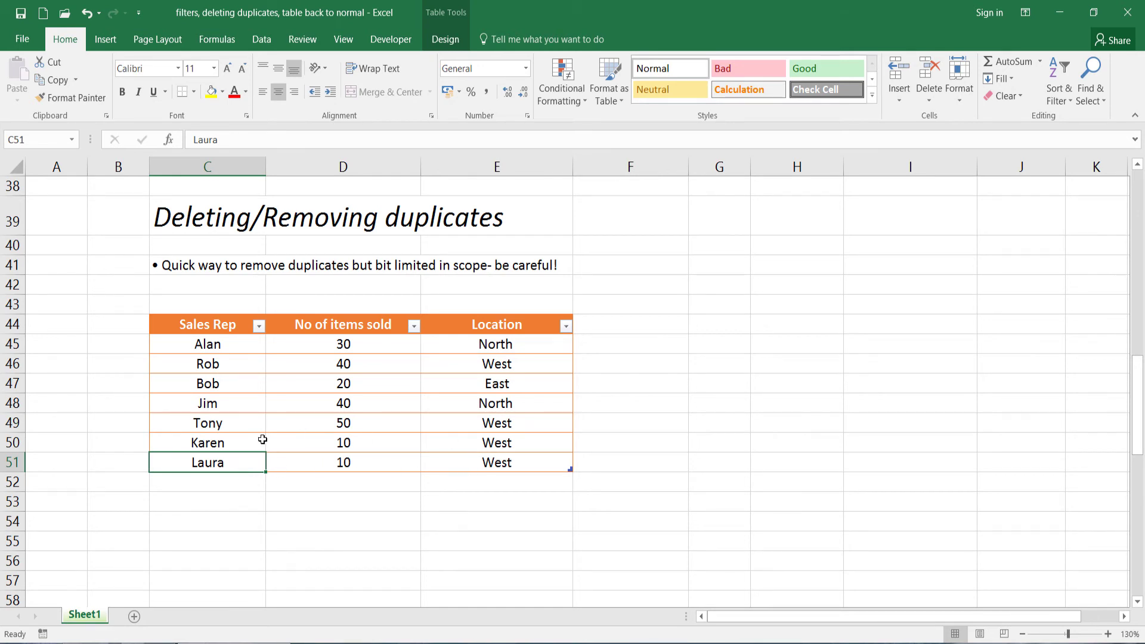
pyautogui.click(222, 512)
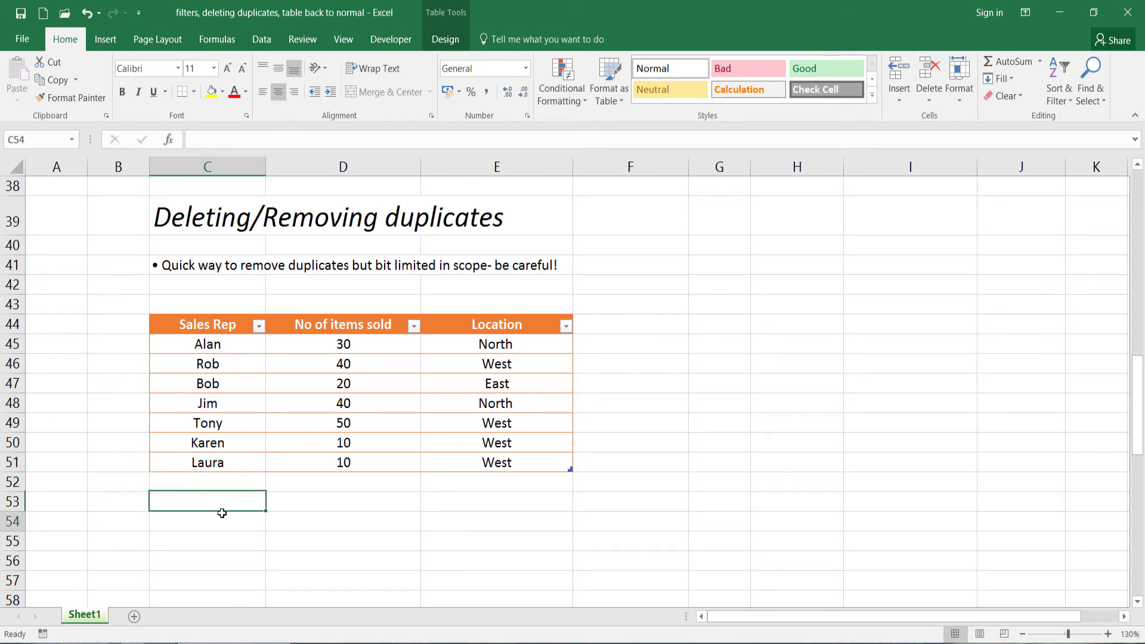
pyautogui.click(208, 444)
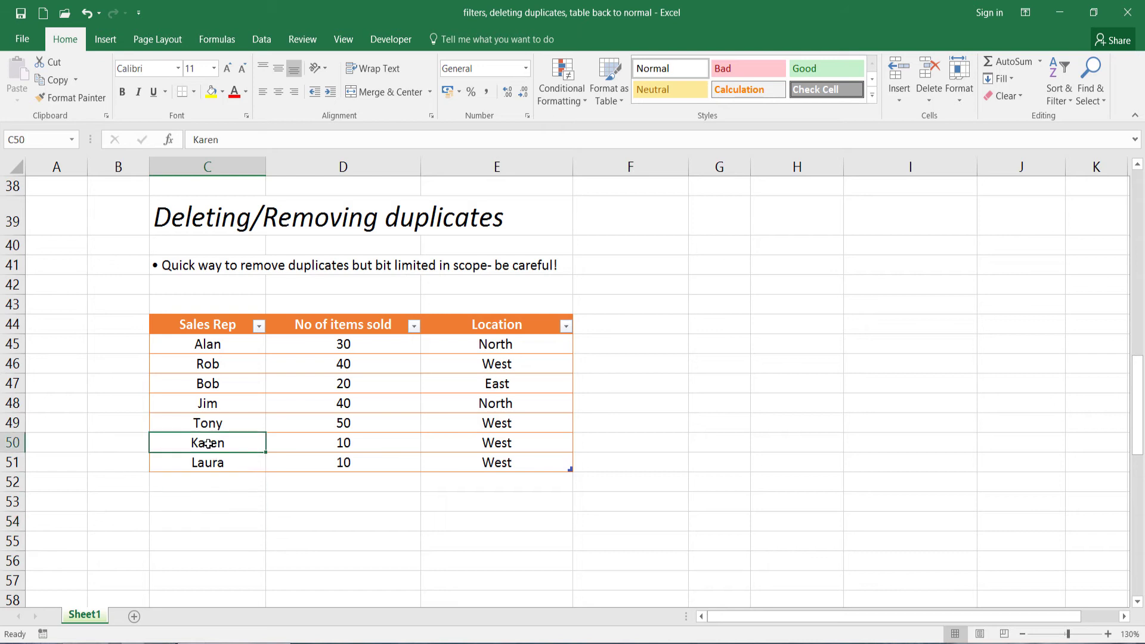
pyautogui.click(202, 465)
pyautogui.moveTo(471, 466); pyautogui.dragTo(206, 446)
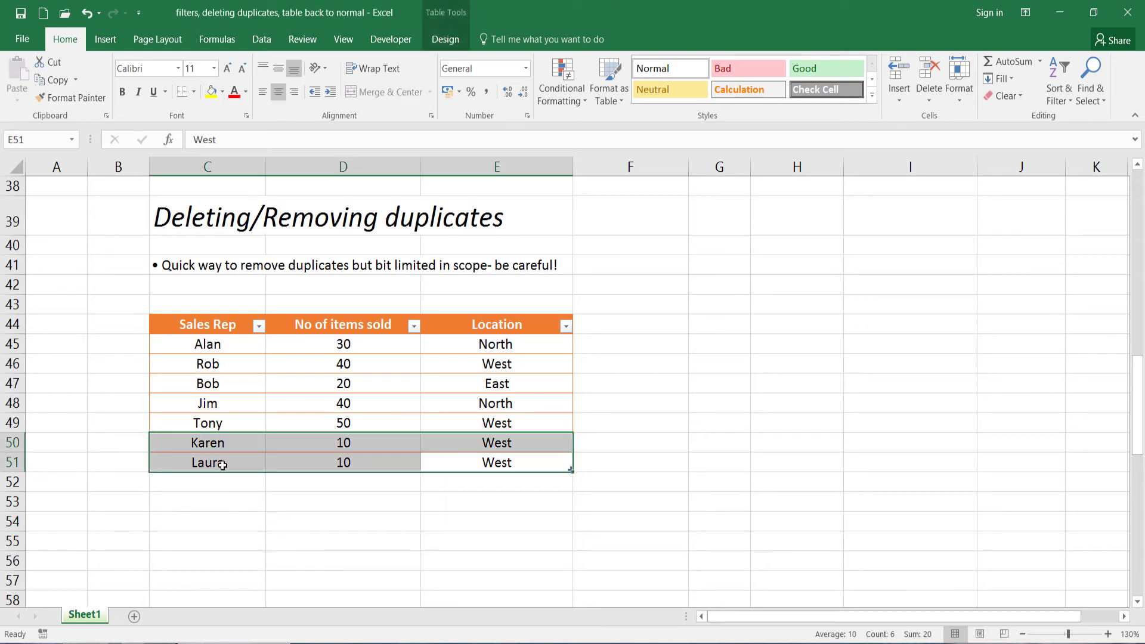
pyautogui.click(210, 510)
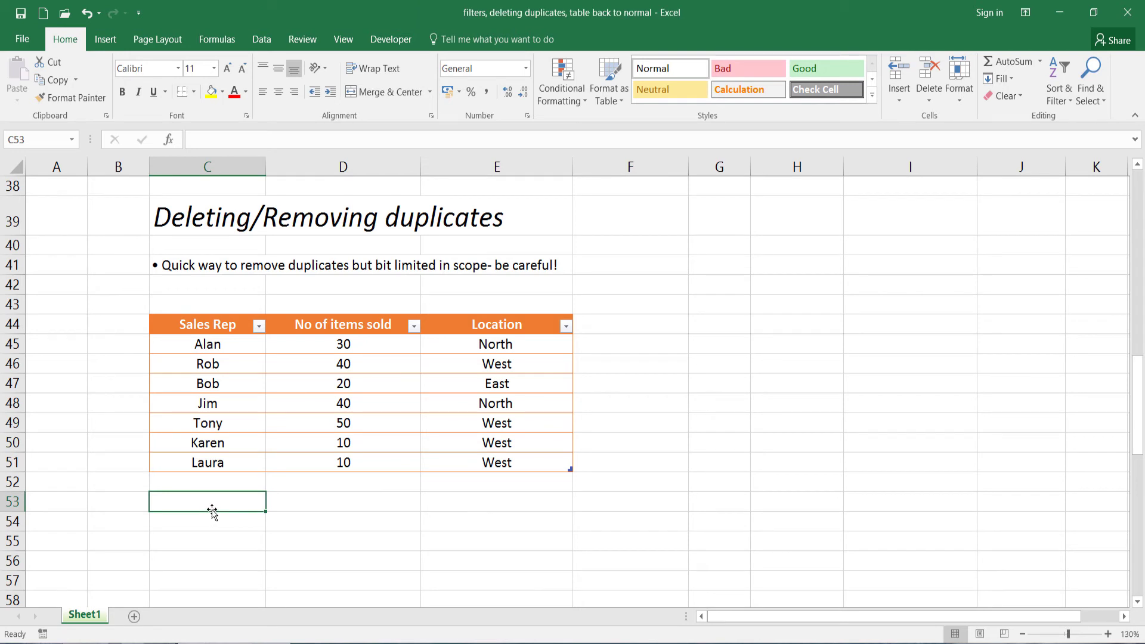
# Remove duplicates from the edited table using only No of items sold as the matching column, and undo the removal
pyautogui.click(310, 426)
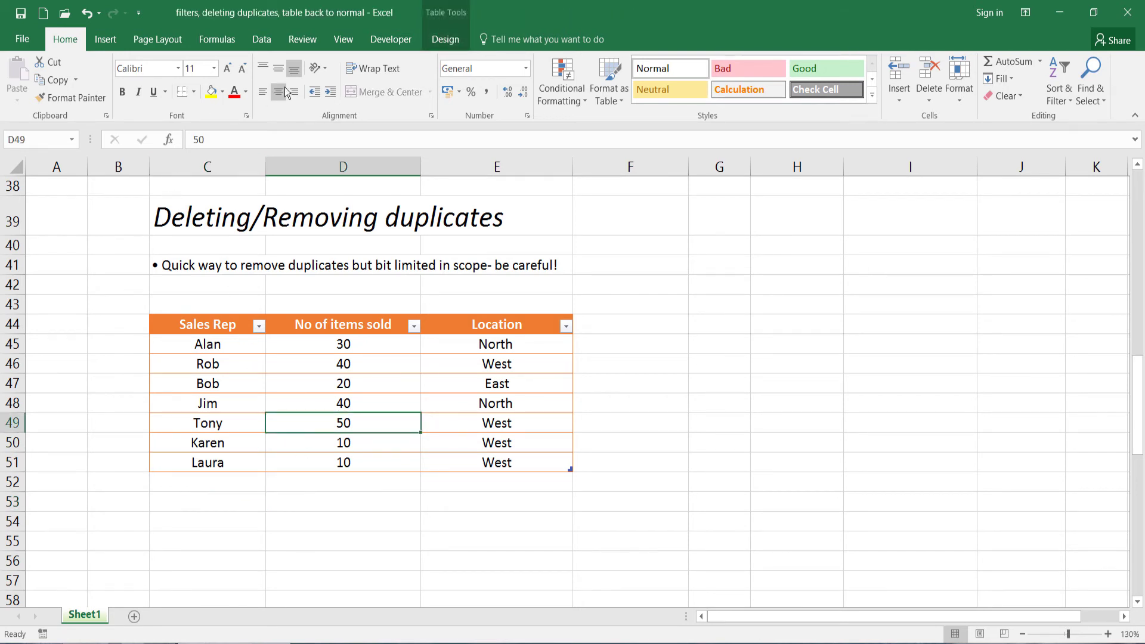
pyautogui.click(442, 39)
pyautogui.click(140, 81)
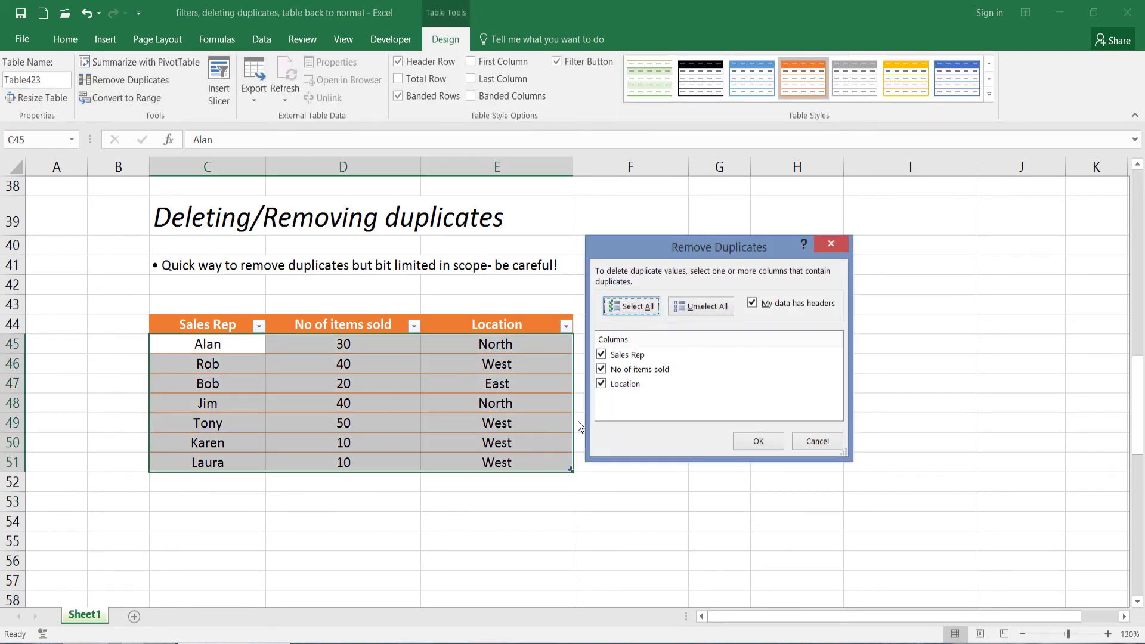
pyautogui.click(602, 355)
pyautogui.click(601, 383)
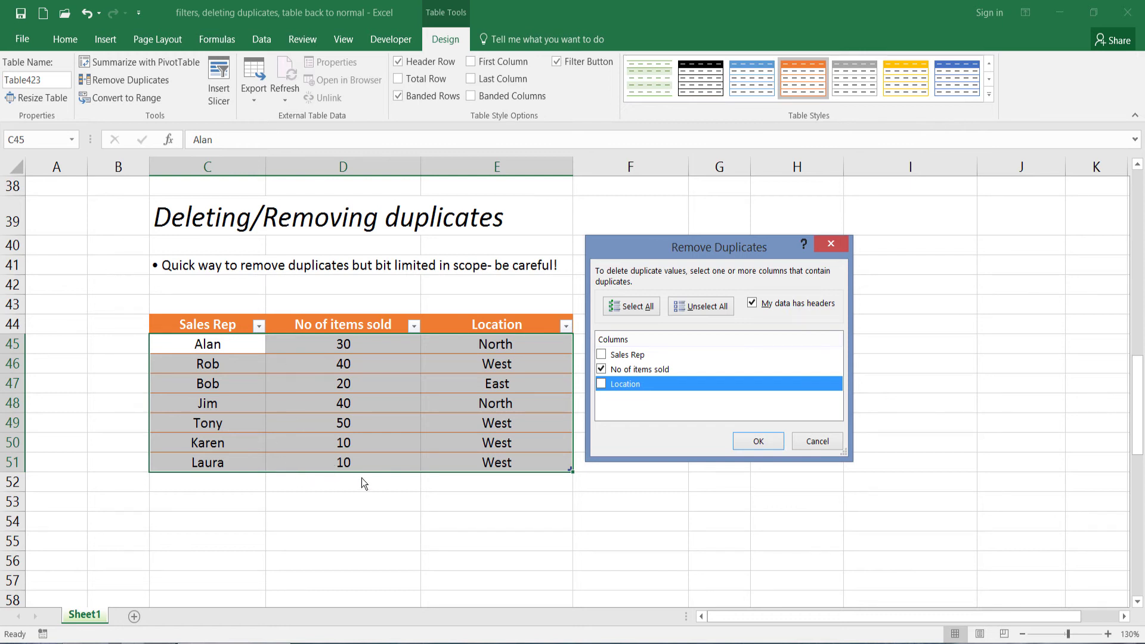
pyautogui.click(746, 441)
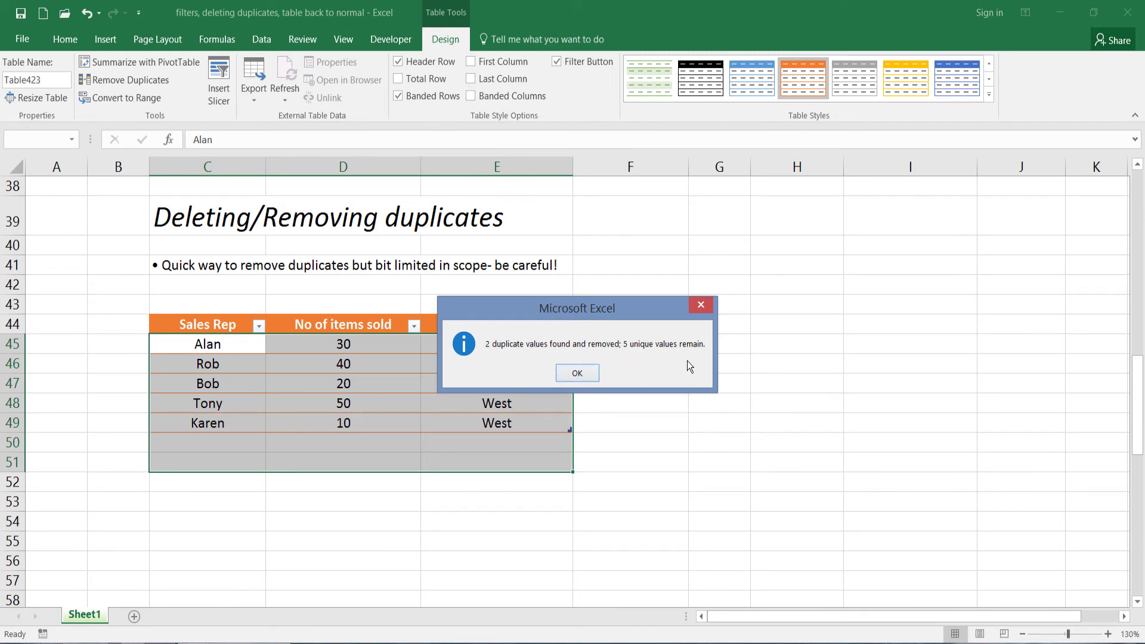
pyautogui.click(578, 373)
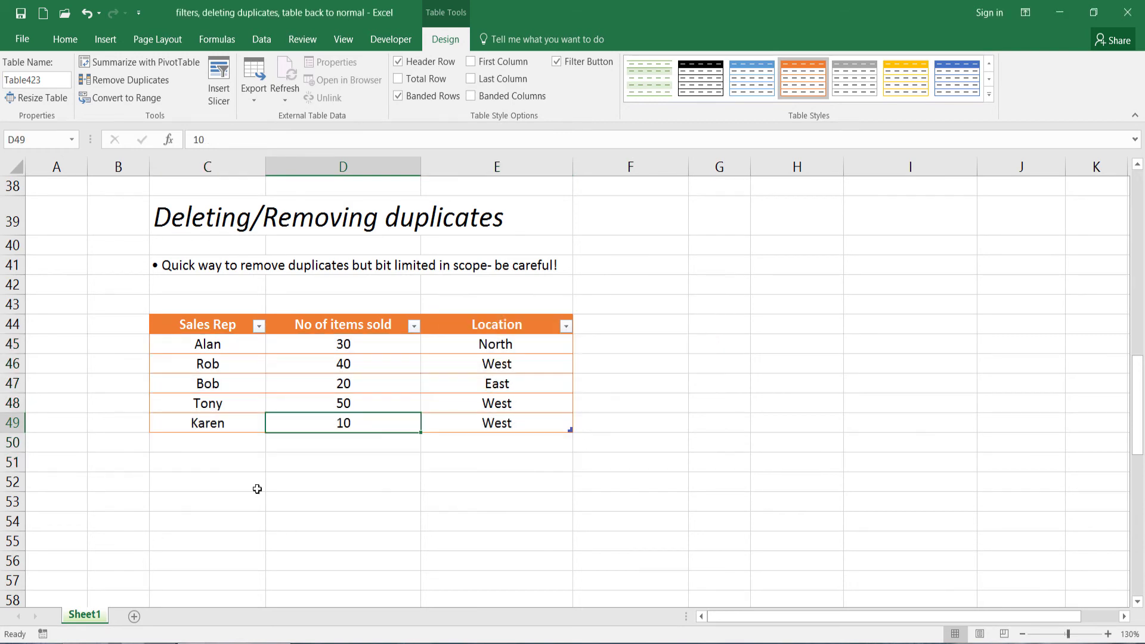
pyautogui.click(245, 460)
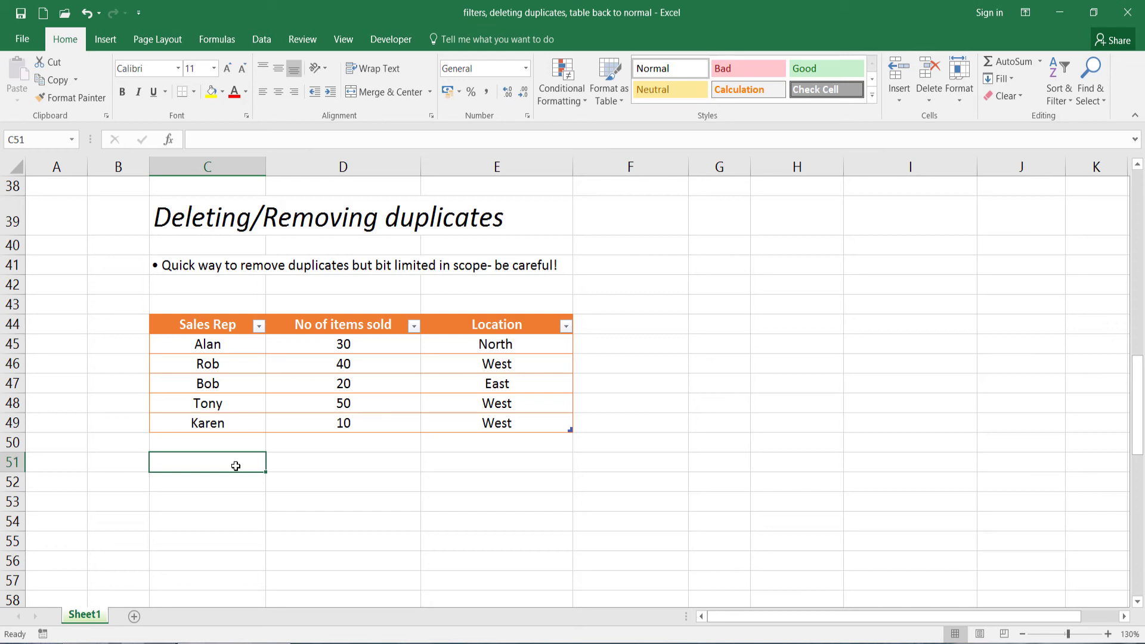
pyautogui.hotkey('ctrl', 'z')
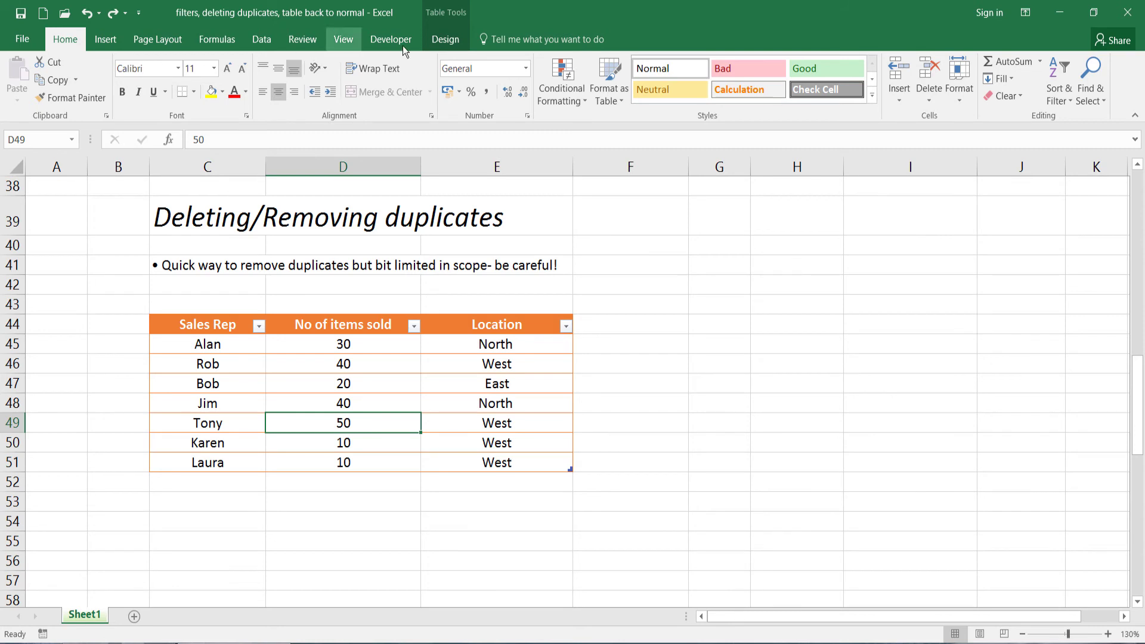
# Run Remove Duplicates on the edited table with Sales Rep, No of items sold and Location all included
pyautogui.click(443, 40)
pyautogui.click(142, 84)
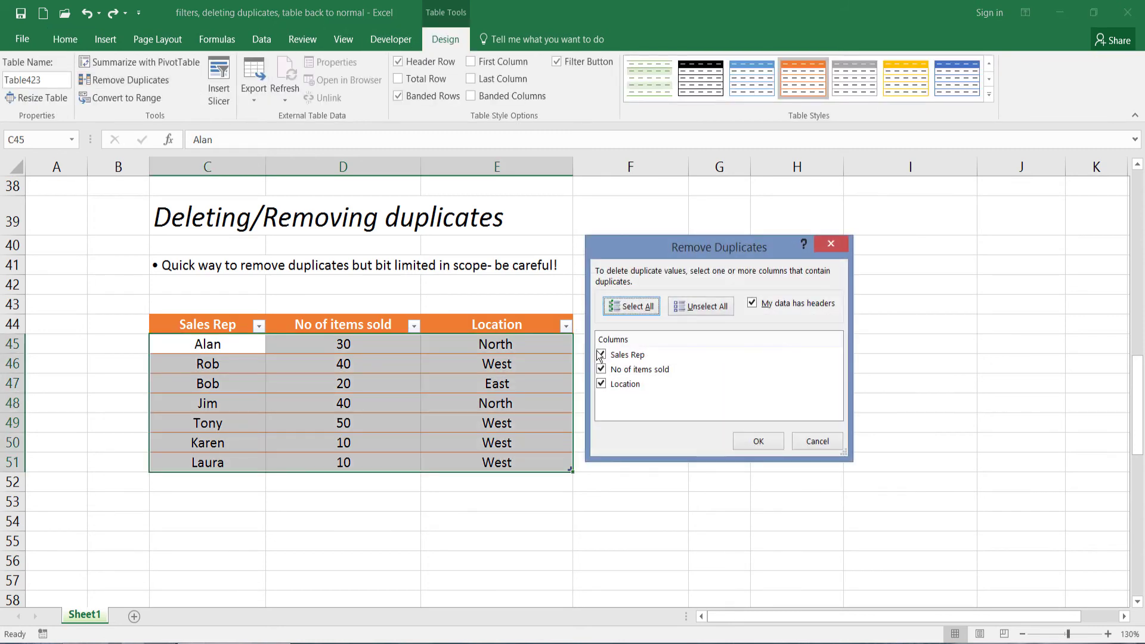
pyautogui.click(754, 446)
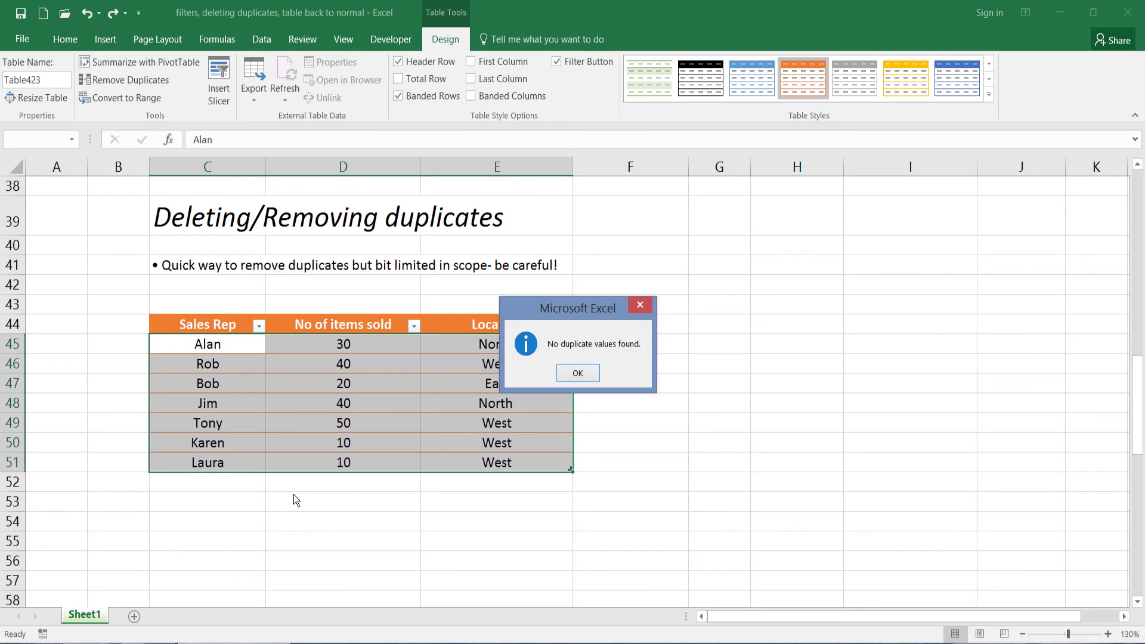
pyautogui.click(569, 376)
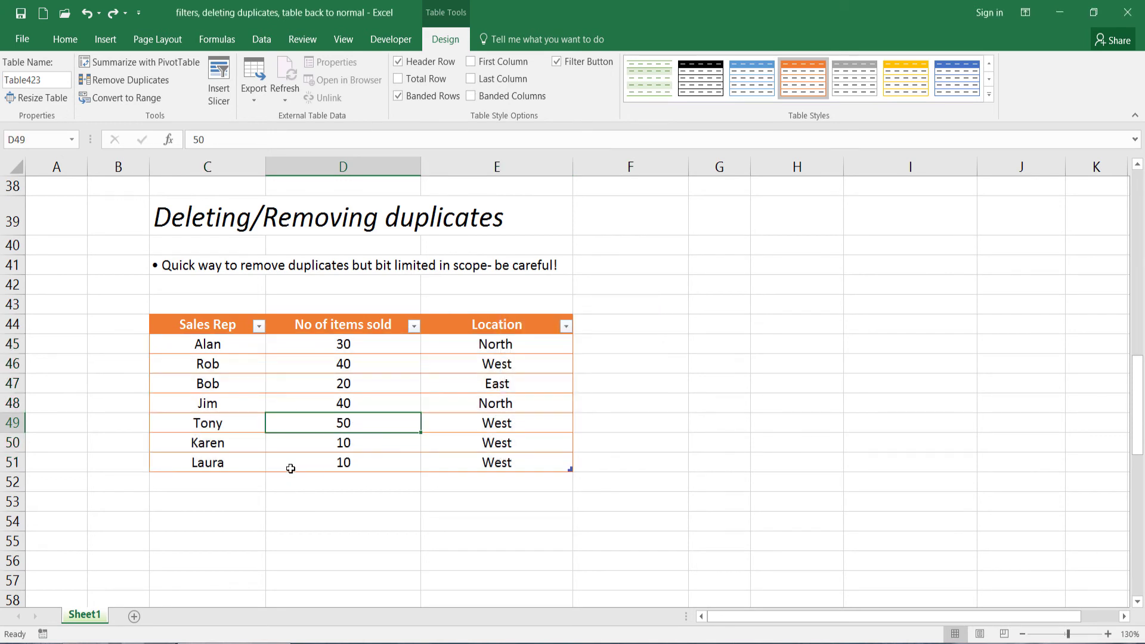
pyautogui.click(233, 501)
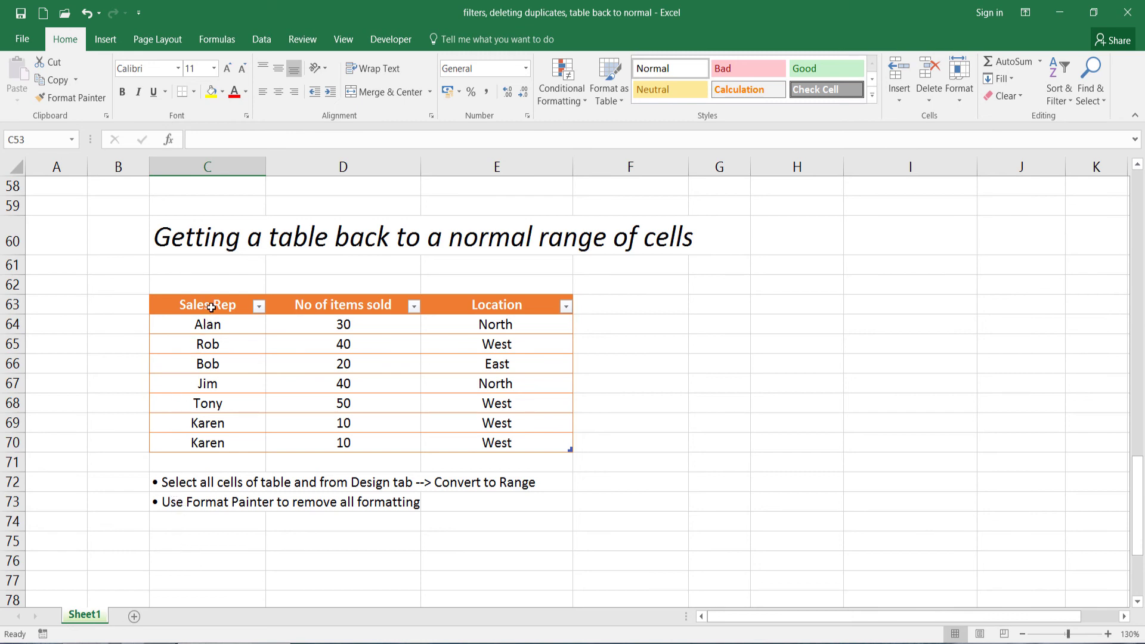
# Convert the sales table in C63:E70 to a normal range and confirm the conversion
pyautogui.moveTo(210, 305); pyautogui.dragTo(454, 441)
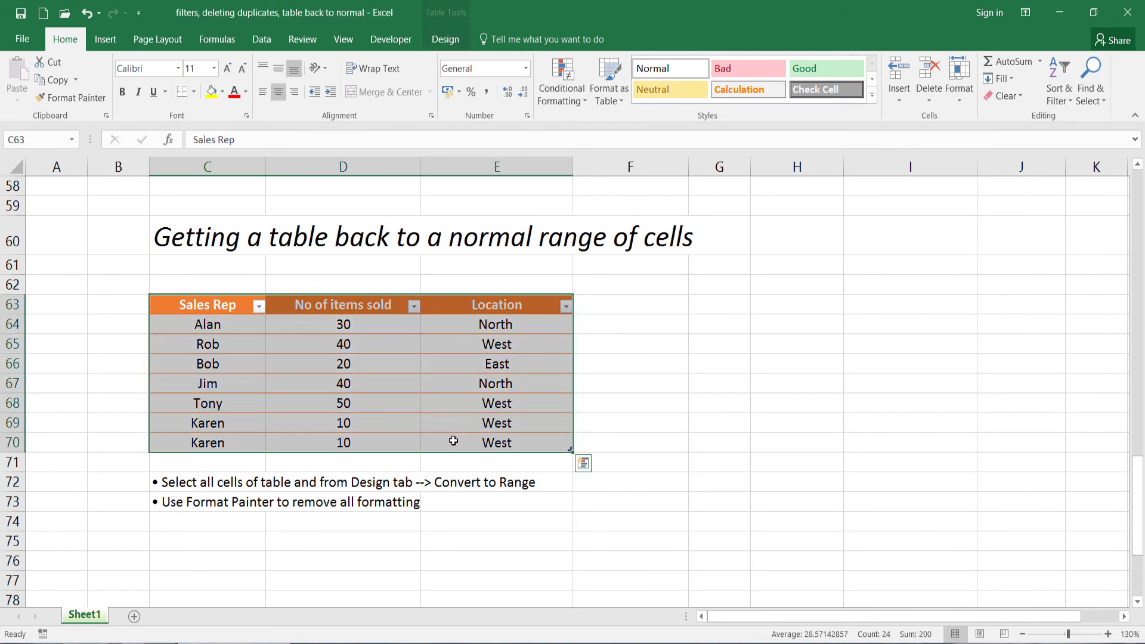
pyautogui.click(430, 44)
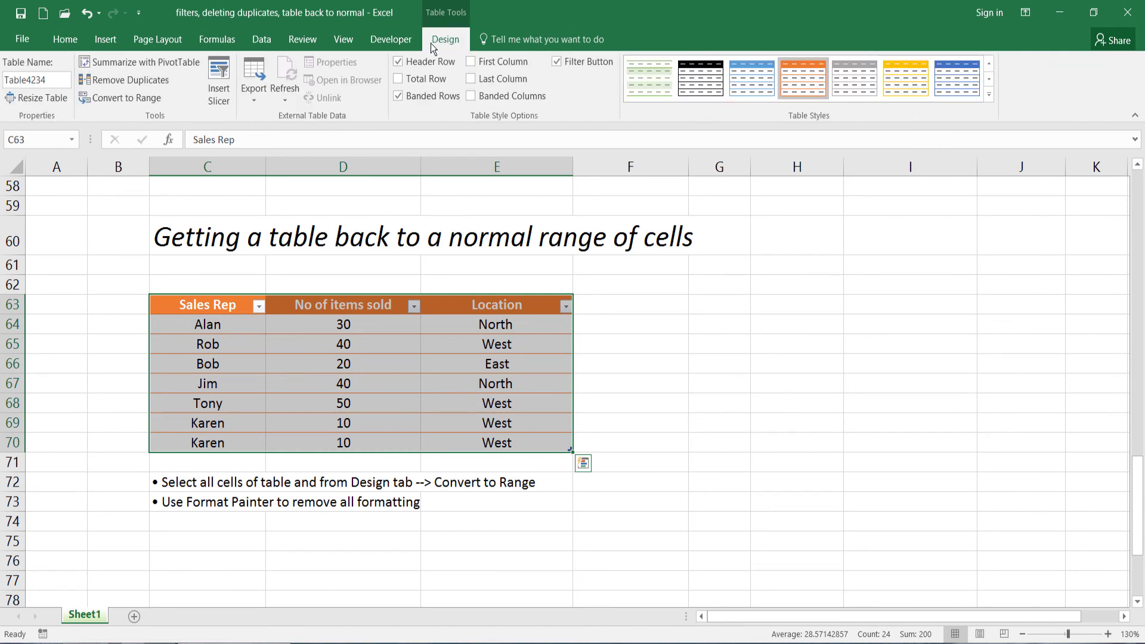
pyautogui.click(134, 98)
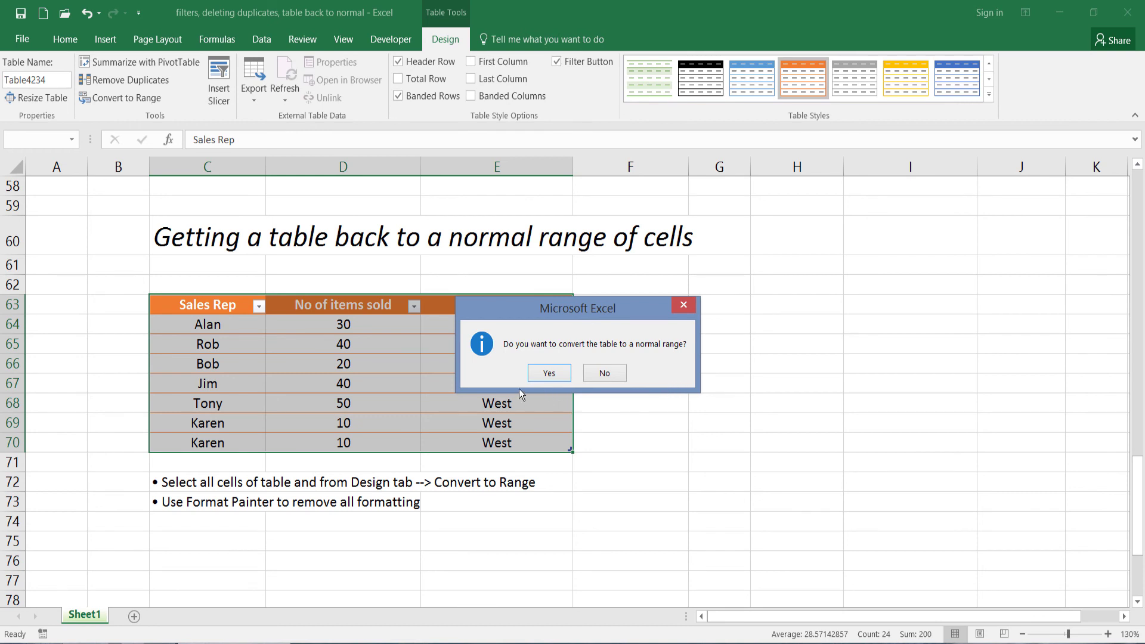
pyautogui.click(547, 373)
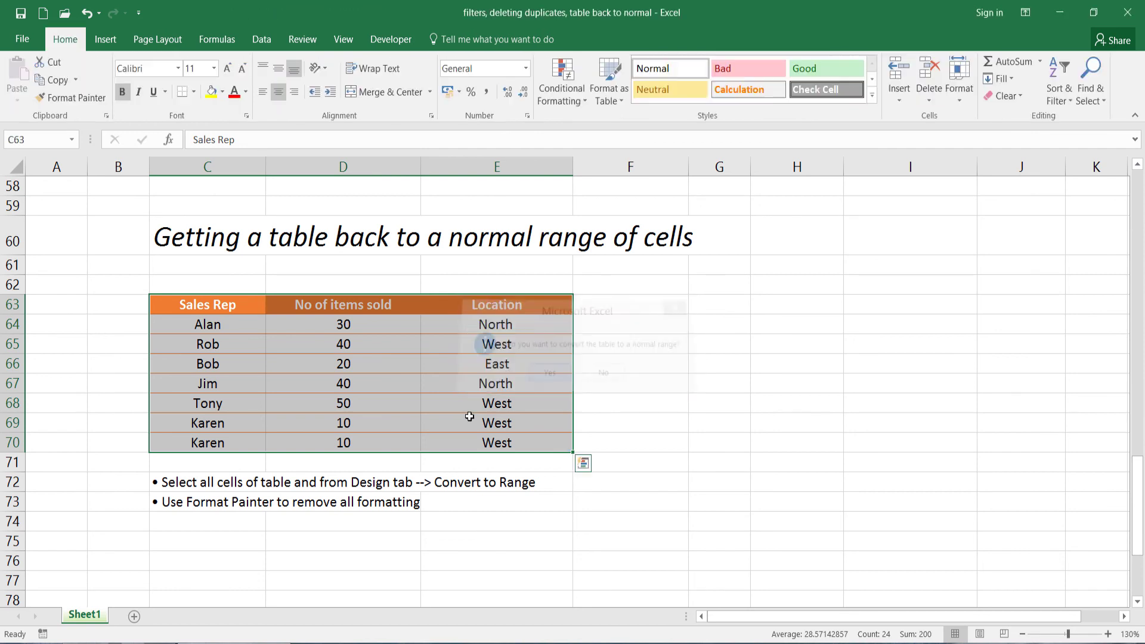
pyautogui.click(319, 466)
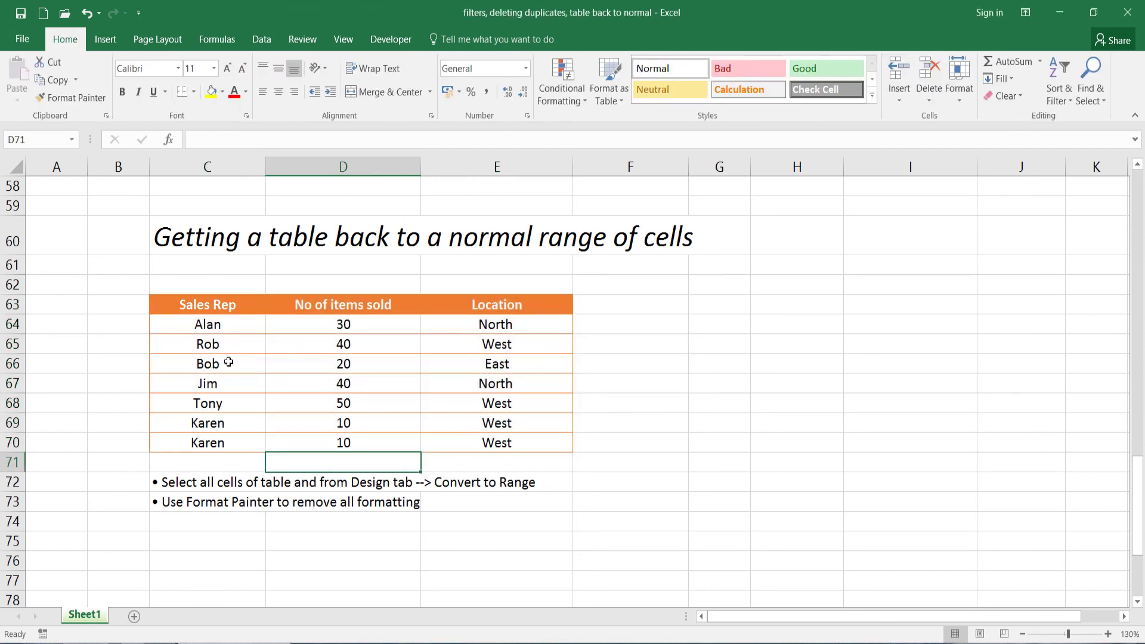
pyautogui.press('Up')
pyautogui.click(334, 325)
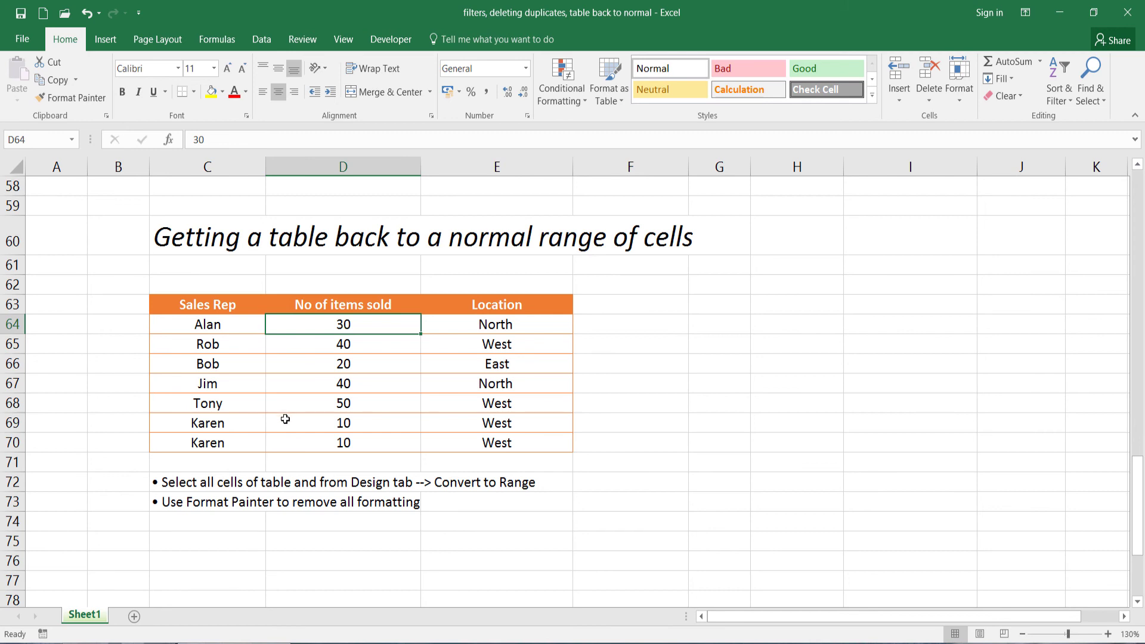
pyautogui.moveTo(218, 302); pyautogui.dragTo(500, 443)
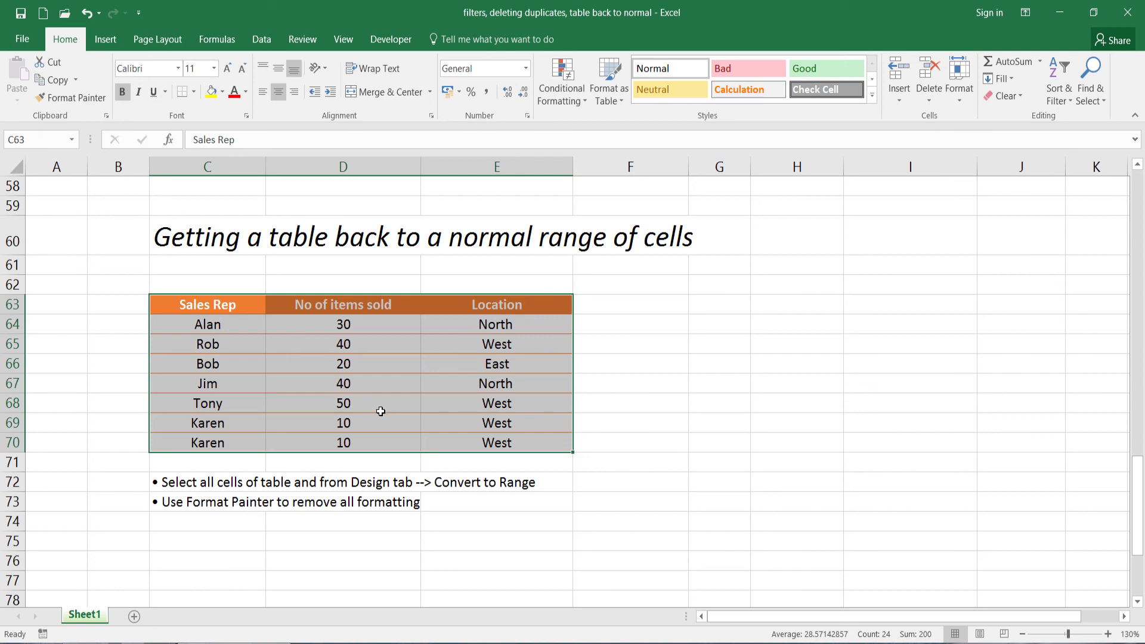
pyautogui.click(379, 410)
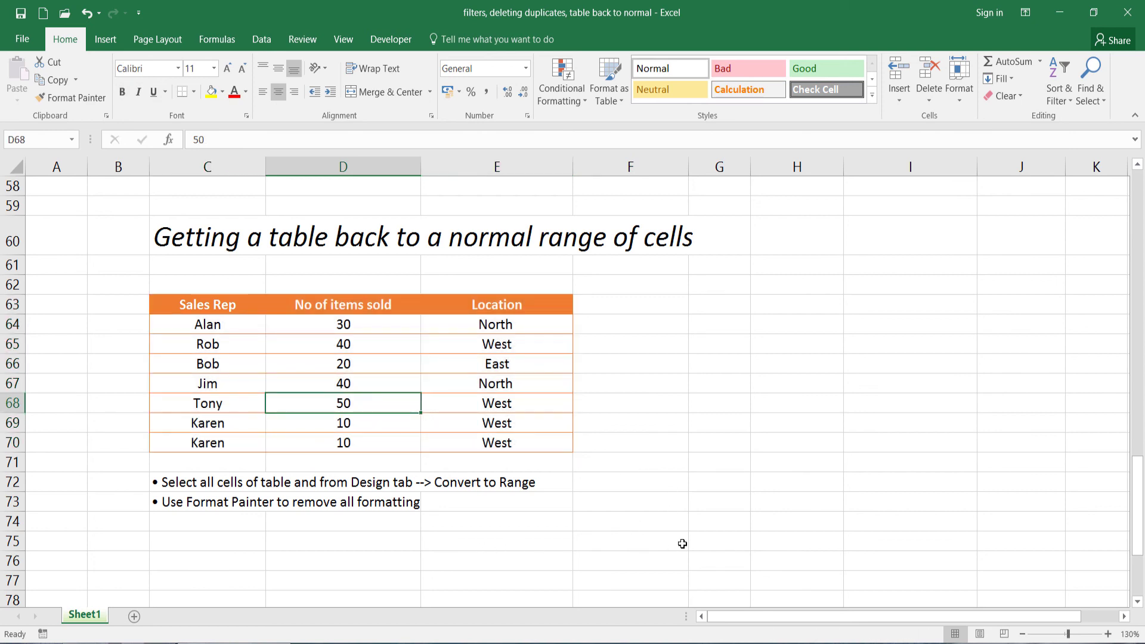
# Clear all formatting from C63:E70 by copying the format of blank cell G75 onto it with Format Painter
pyautogui.click(724, 547)
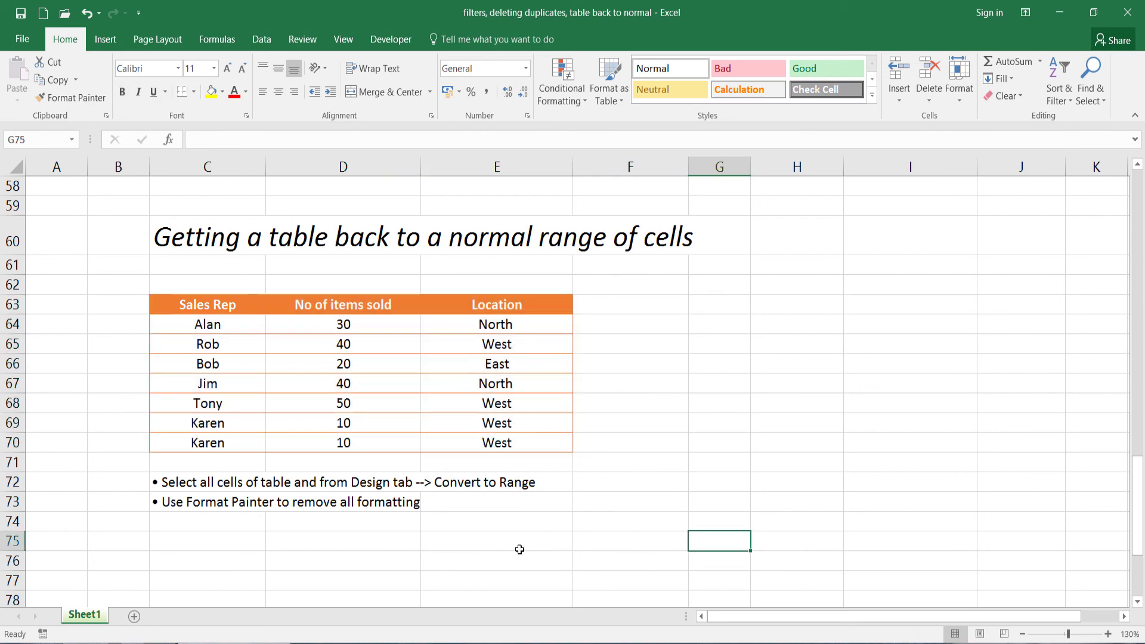
pyautogui.click(71, 98)
pyautogui.click(63, 102)
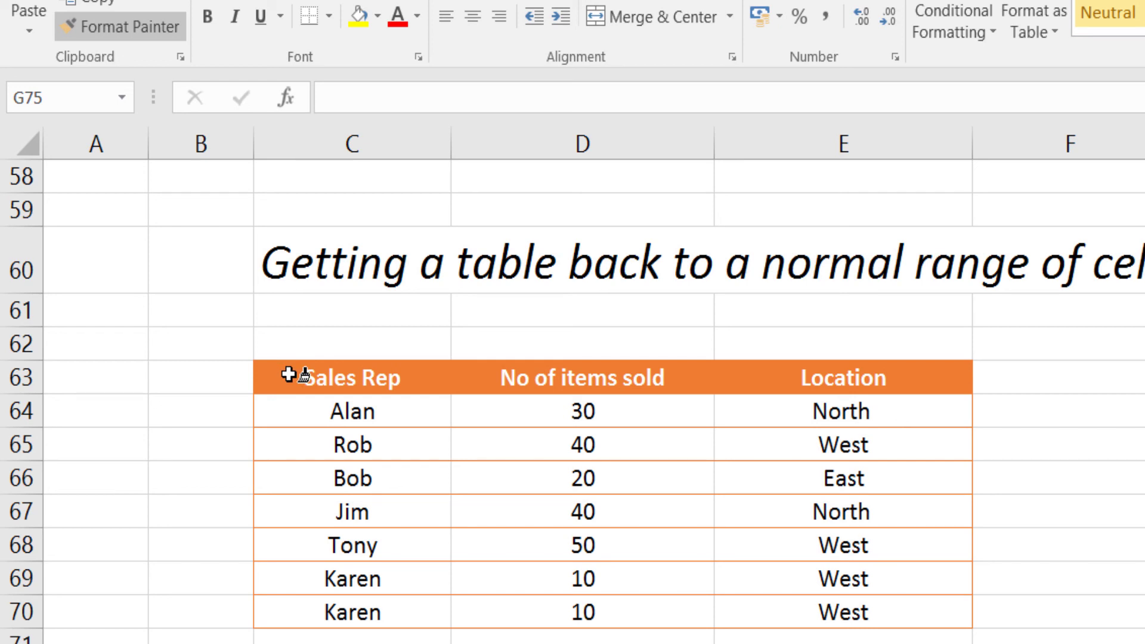
pyautogui.click(289, 375)
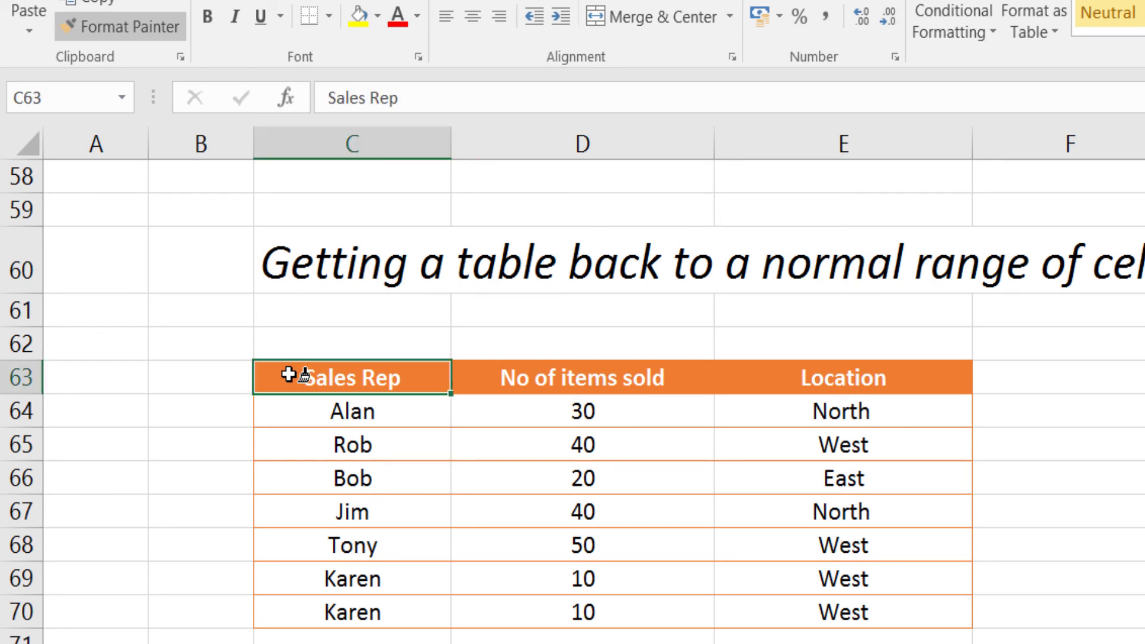
pyautogui.moveTo(288, 374); pyautogui.dragTo(722, 614)
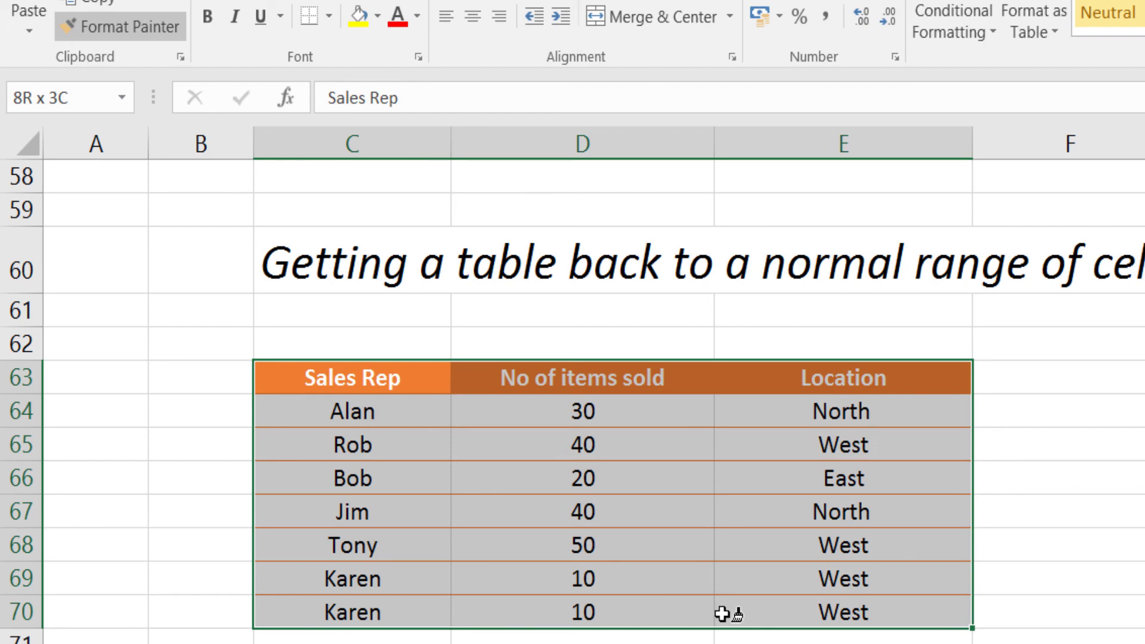
pyautogui.moveTo(722, 615); pyautogui.dragTo(721, 614)
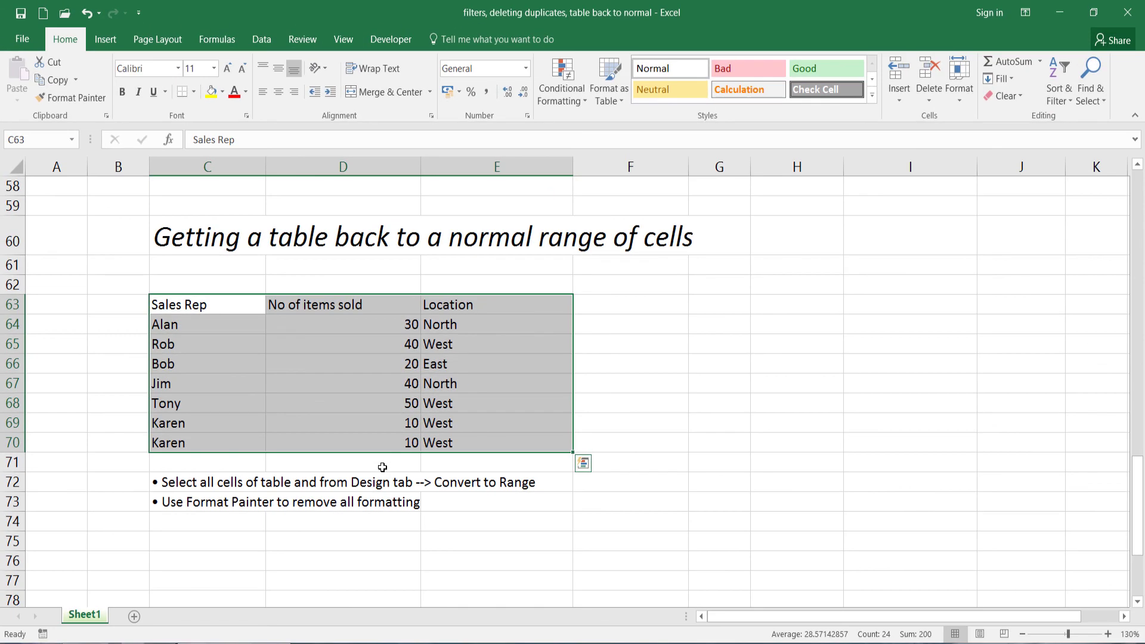
pyautogui.click(382, 467)
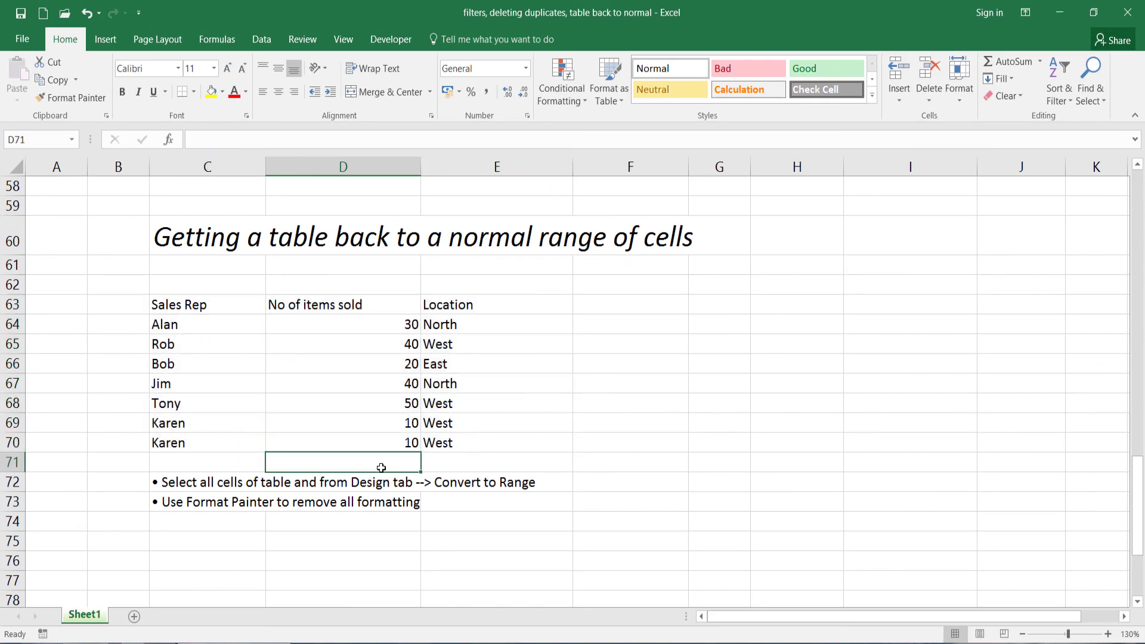